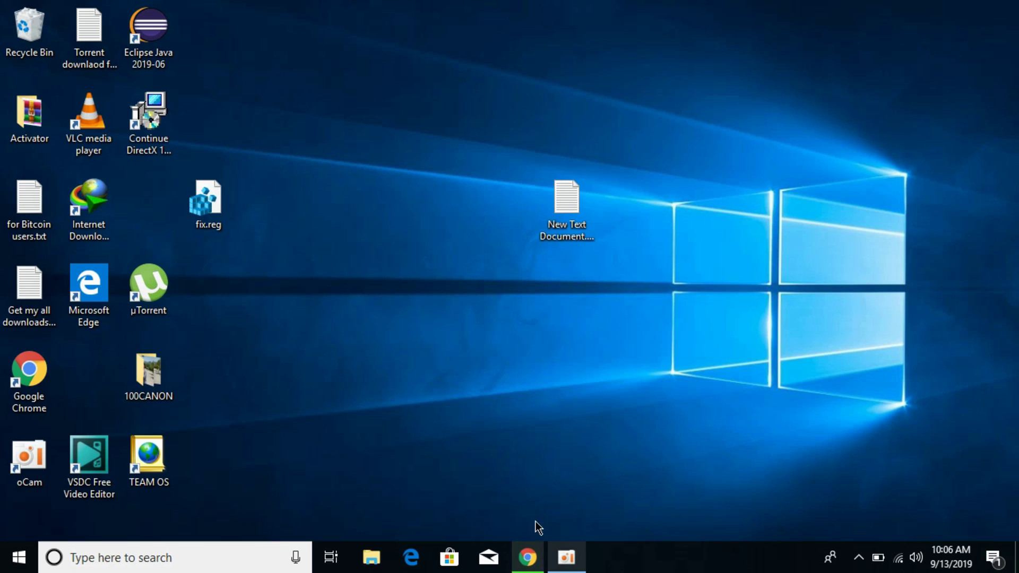
Restore the Chrome Incognito window showing the dll-files.com VCRUNTIME140.DLL download page.
click(528, 558)
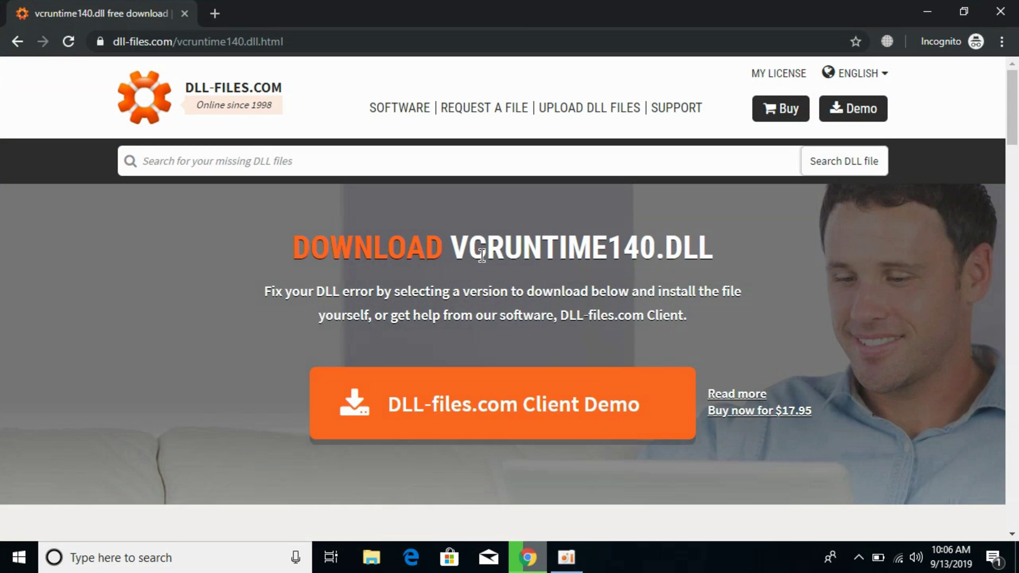
Scroll the dll-files.com page to the table of 12 available VCRUNTIME140.DLL versions.
click(384, 48)
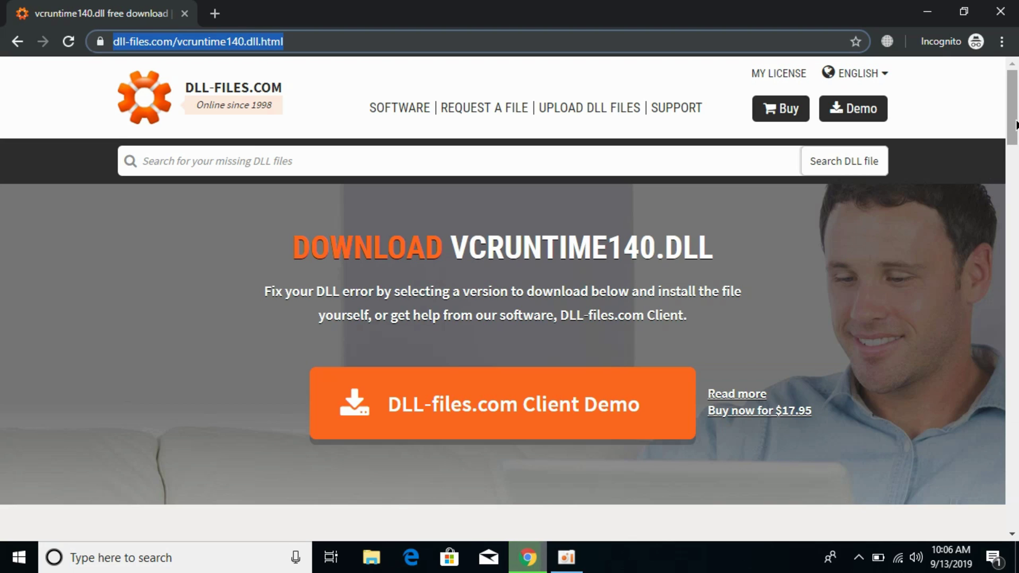
click(872, 215)
scroll(871, 216, down, 10)
scroll(510, 300, up, 1)
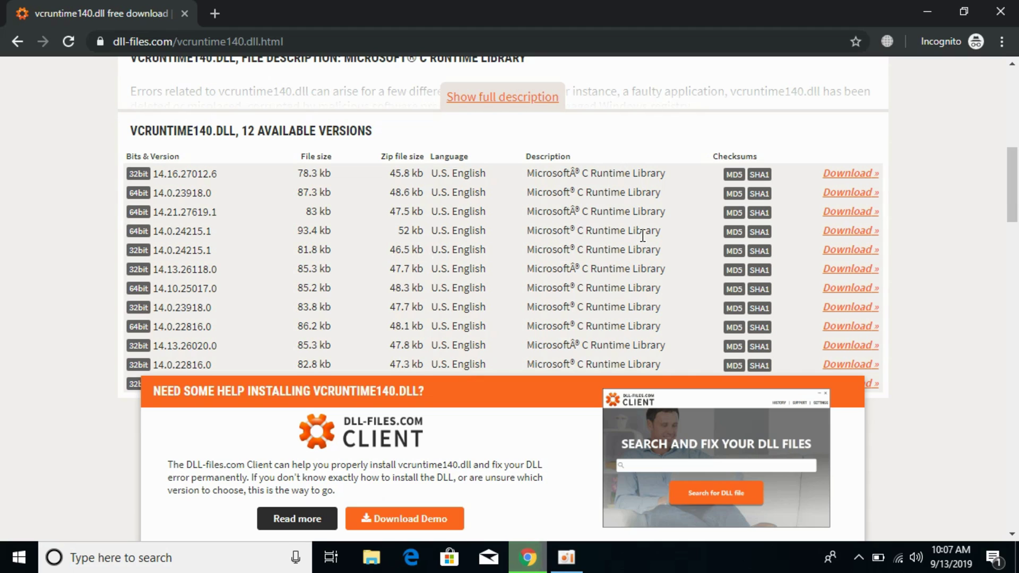
Download the 32-bit and 64-bit 14.0.24215.1 vcruntime140.dll zips, then show the desktop.
click(844, 252)
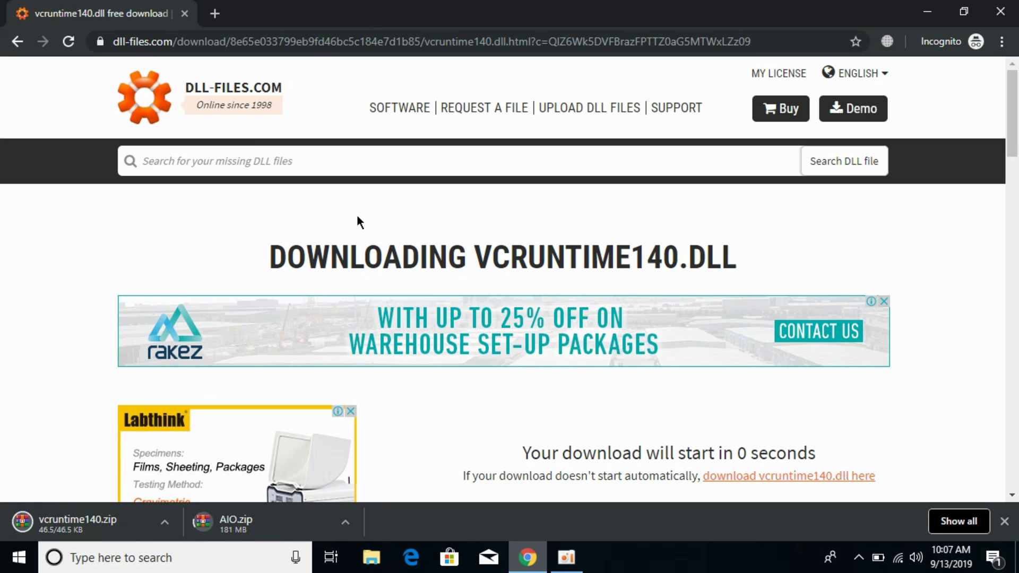
click(17, 42)
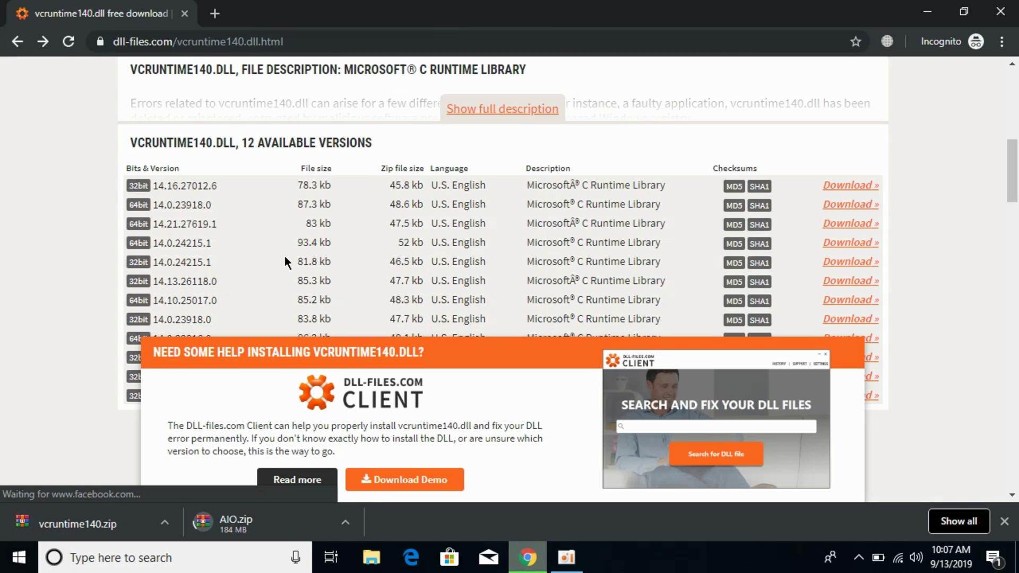
click(834, 253)
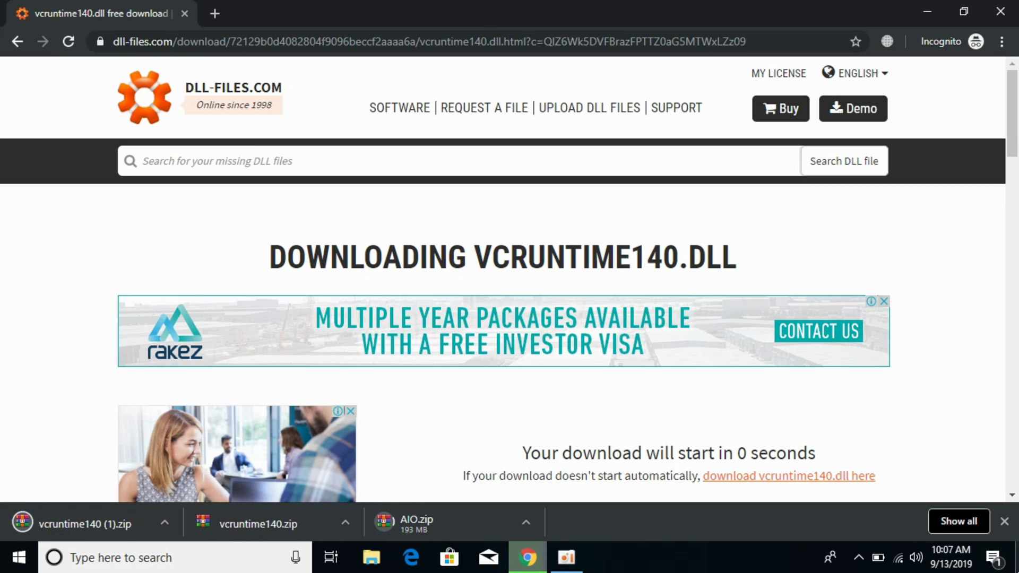
key(super+d)
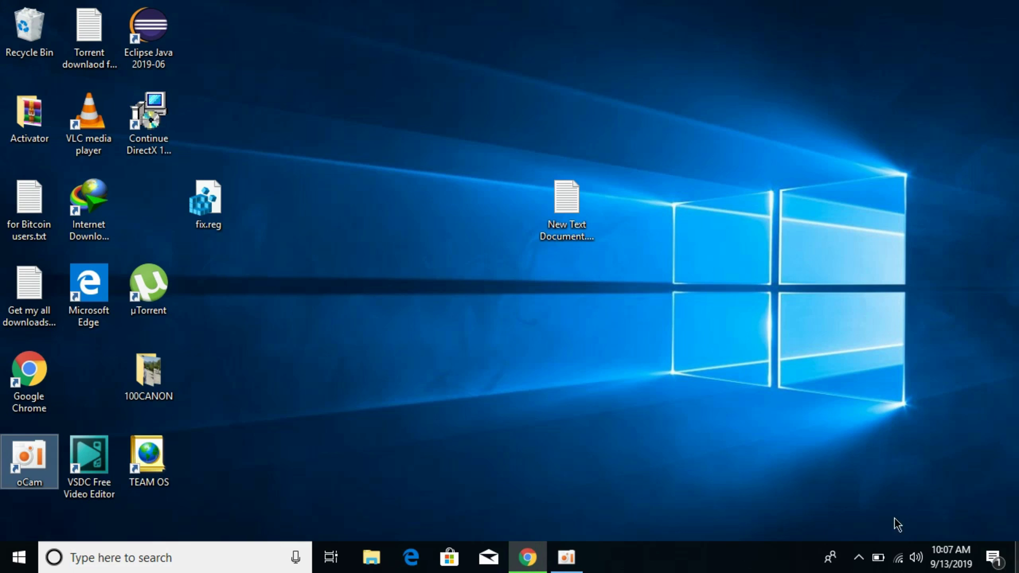
Open File Explorer and check This PC's properties, confirming 64-bit Windows 10 Pro.
click(373, 567)
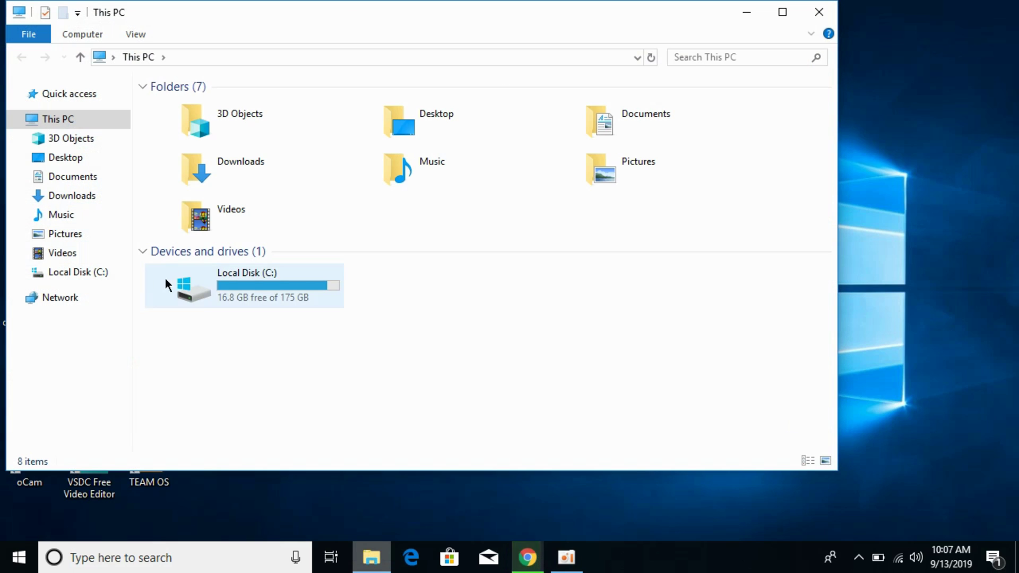
right_click(79, 117)
click(121, 322)
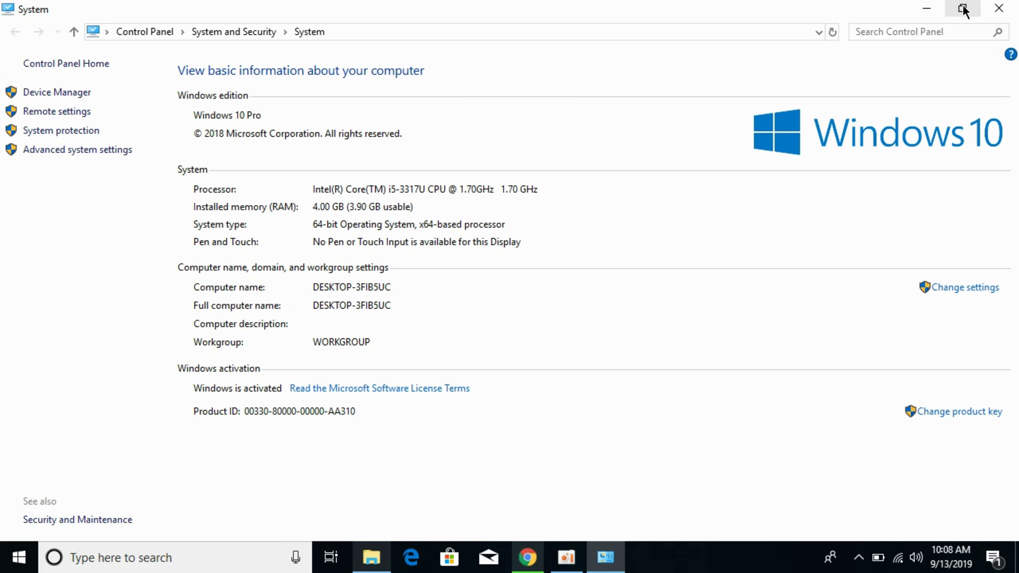
click(999, 8)
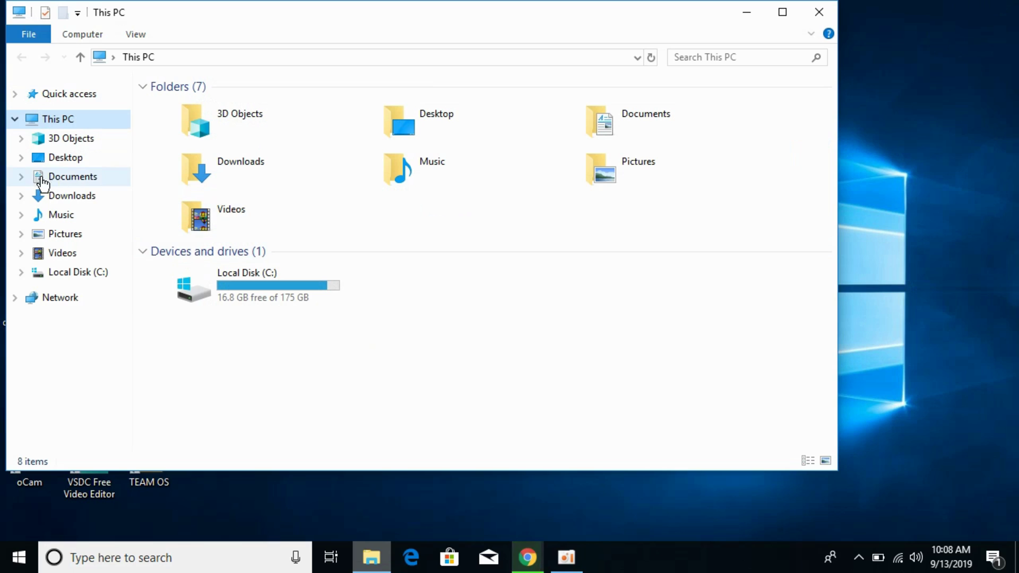
In Downloads, preview vcruntime140.zip's contents (README.txt, vcruntime140.dll) in WinRAR, then close it.
click(56, 197)
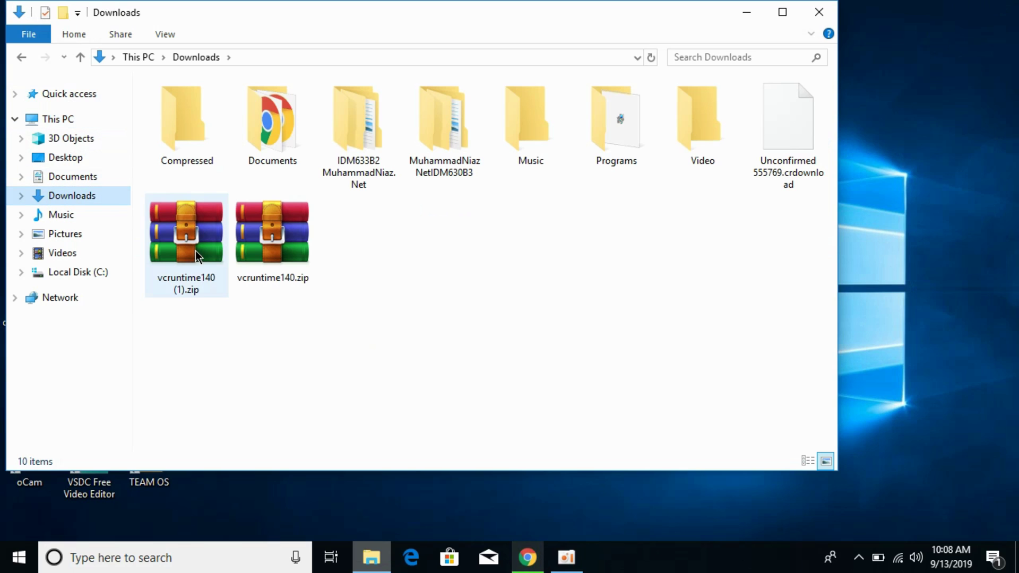
click(264, 246)
click(213, 238)
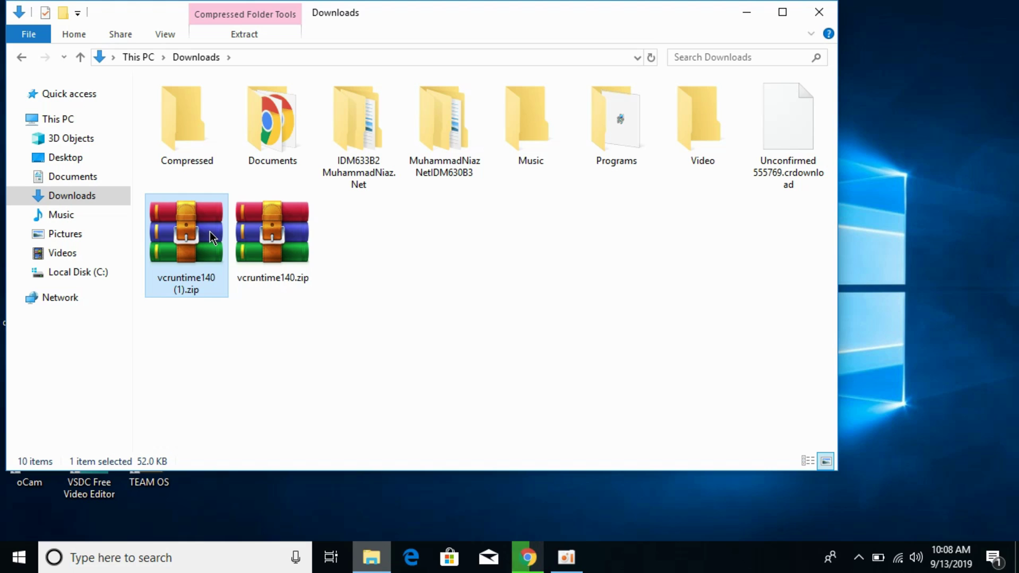
click(410, 322)
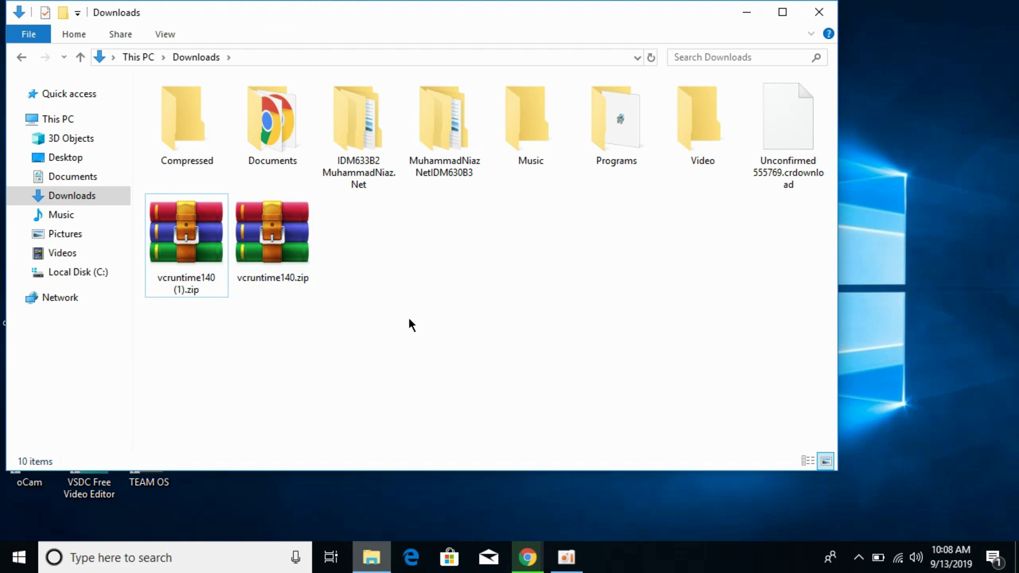
double_click(259, 220)
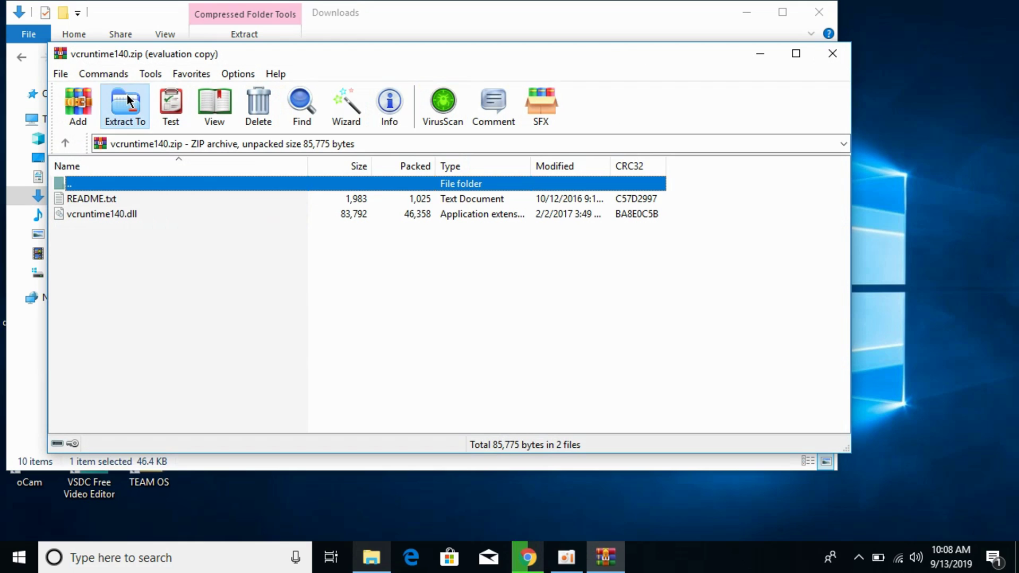
click(527, 262)
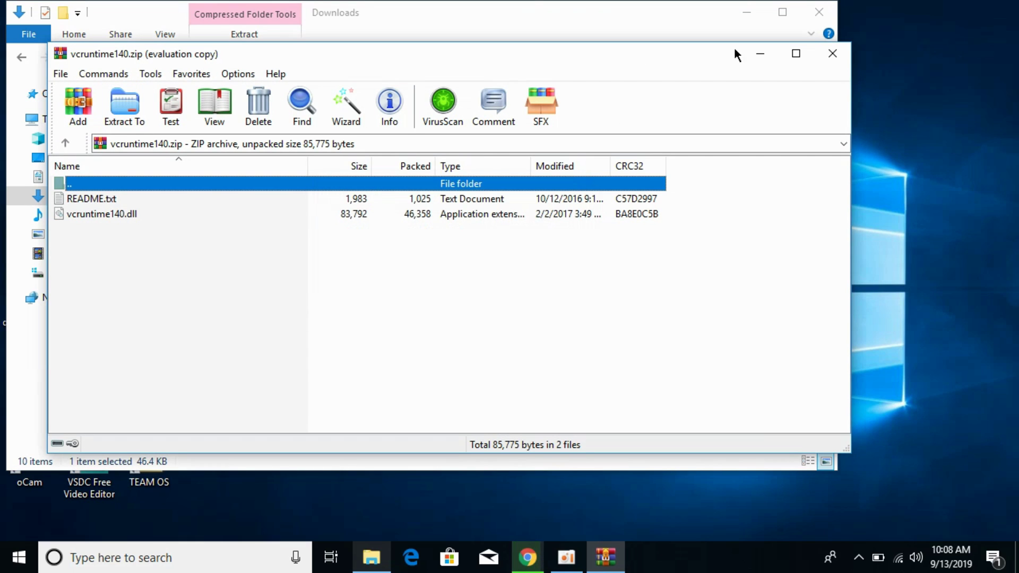
click(831, 54)
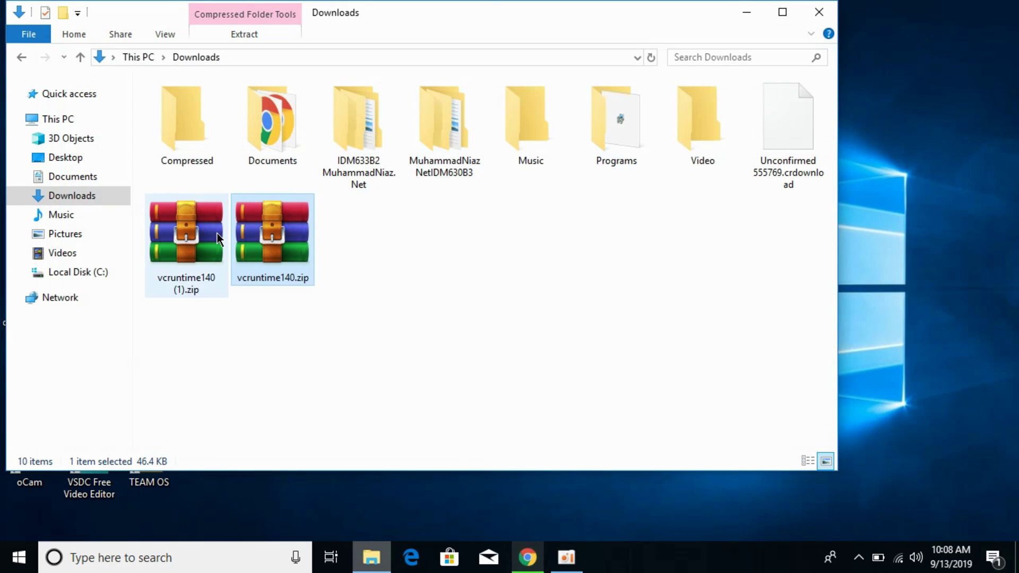
click(203, 234)
Extract vcruntime140 (1).zip with WinRAR into its default Downloads subfolder.
double_click(201, 234)
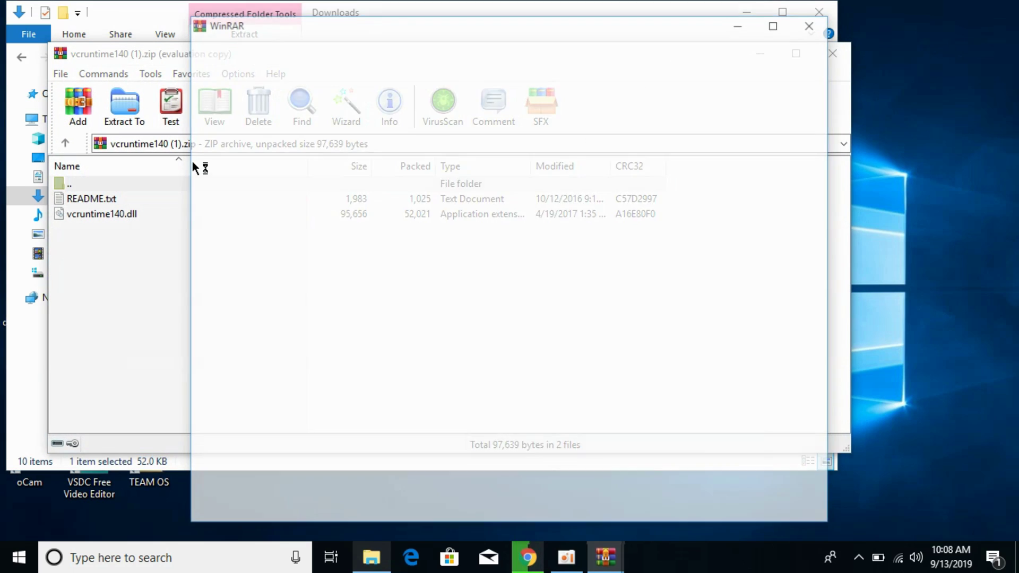
click(807, 21)
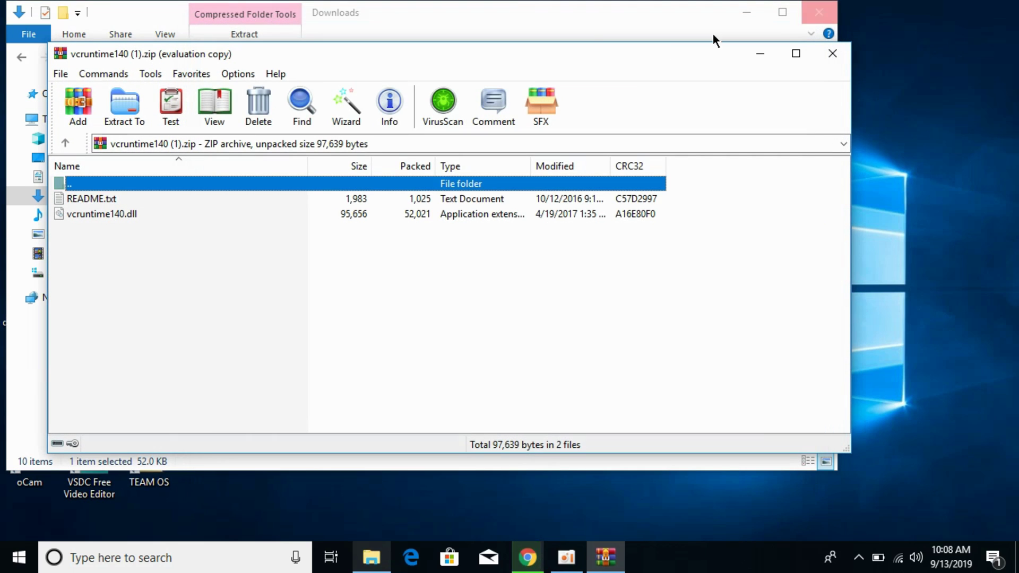
click(112, 105)
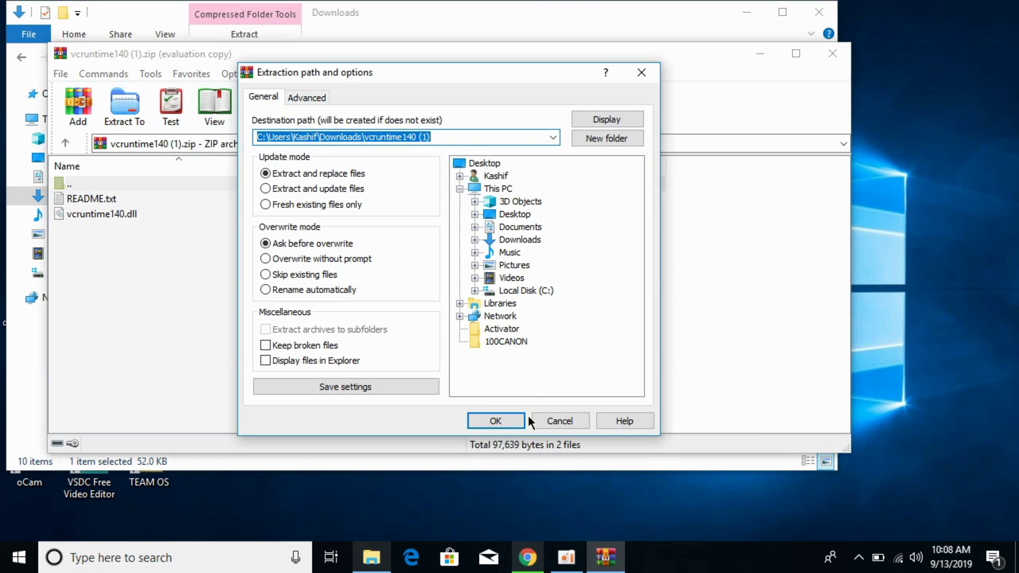
click(507, 424)
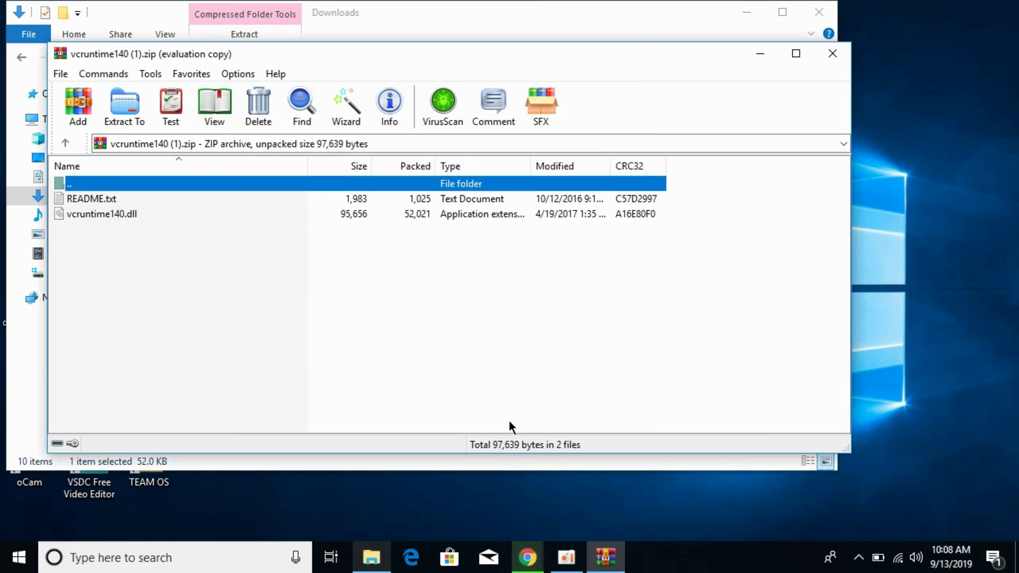
click(833, 53)
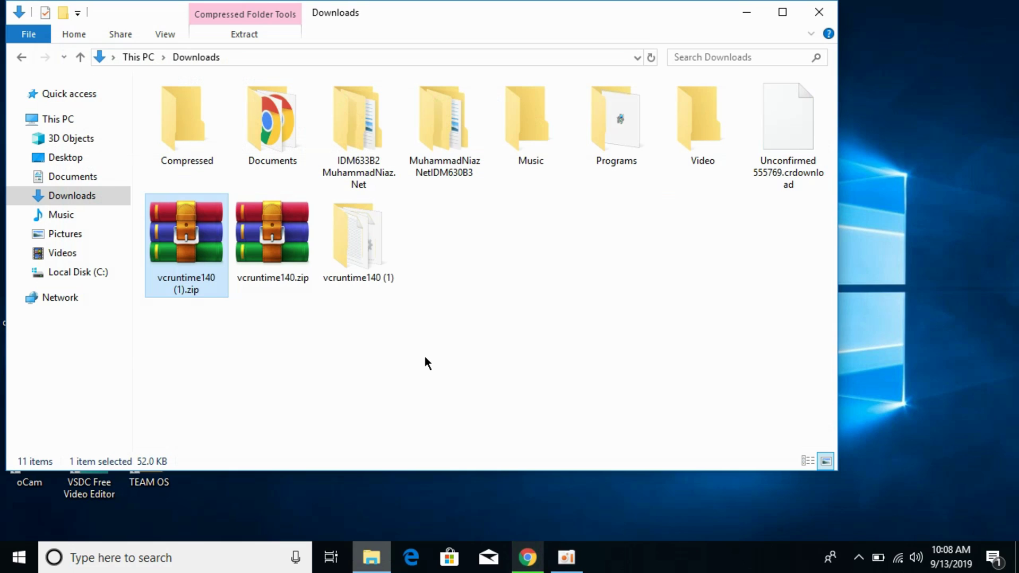
click(427, 370)
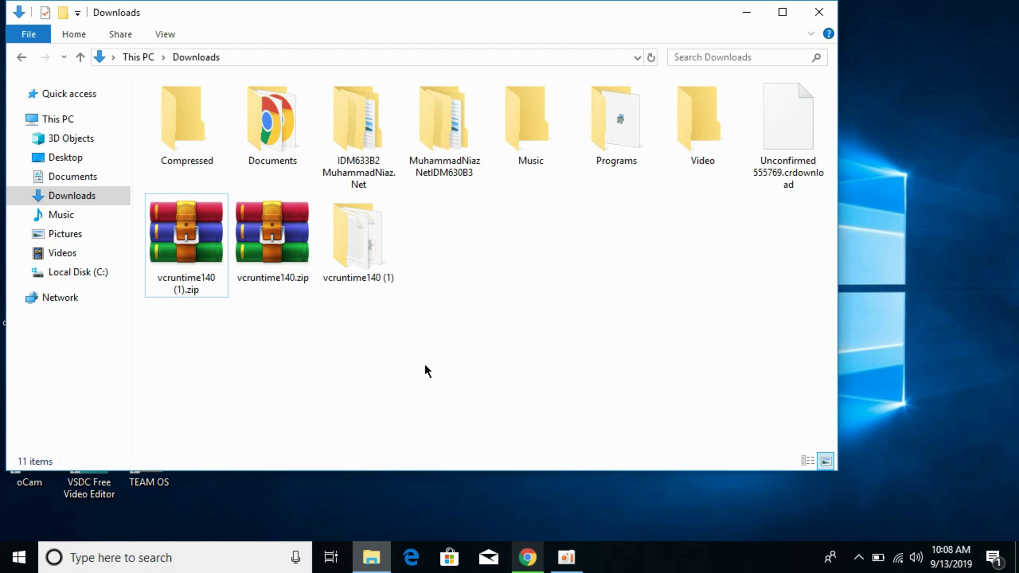
Extract vcruntime140.zip into a new Downloads\vcruntime140 folder and close WinRAR.
double_click(288, 250)
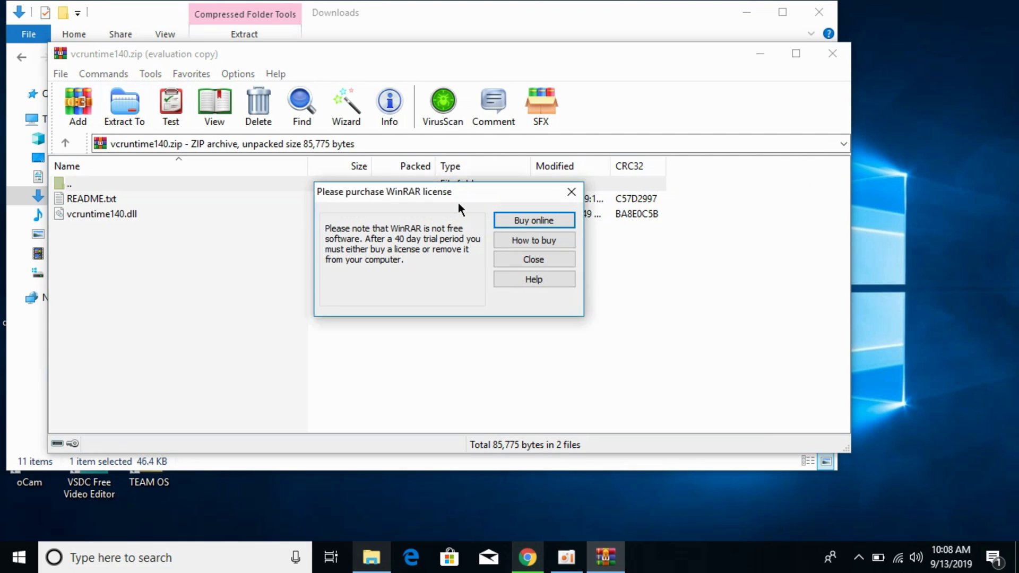
click(518, 258)
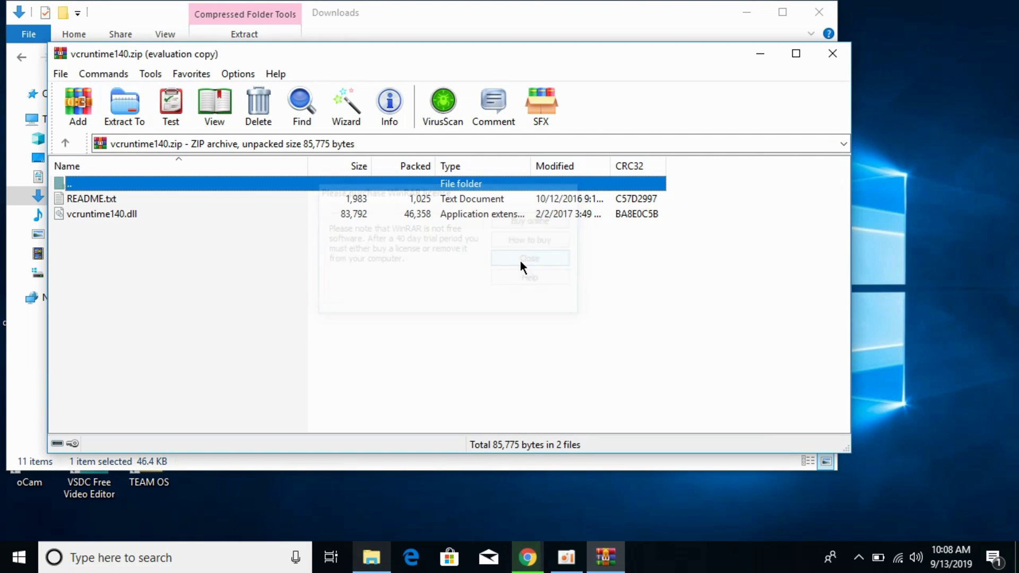
click(133, 123)
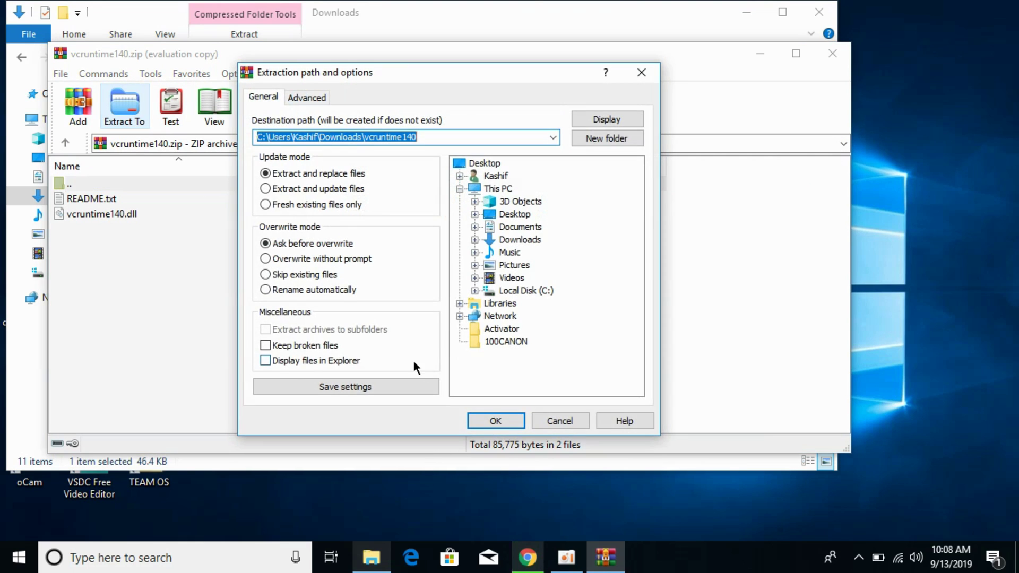
click(497, 419)
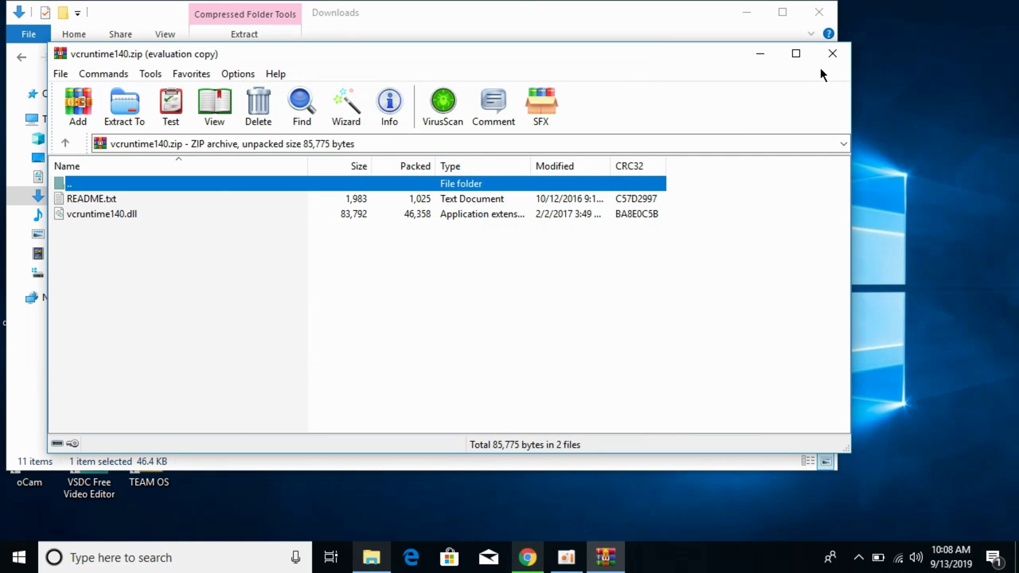
click(832, 54)
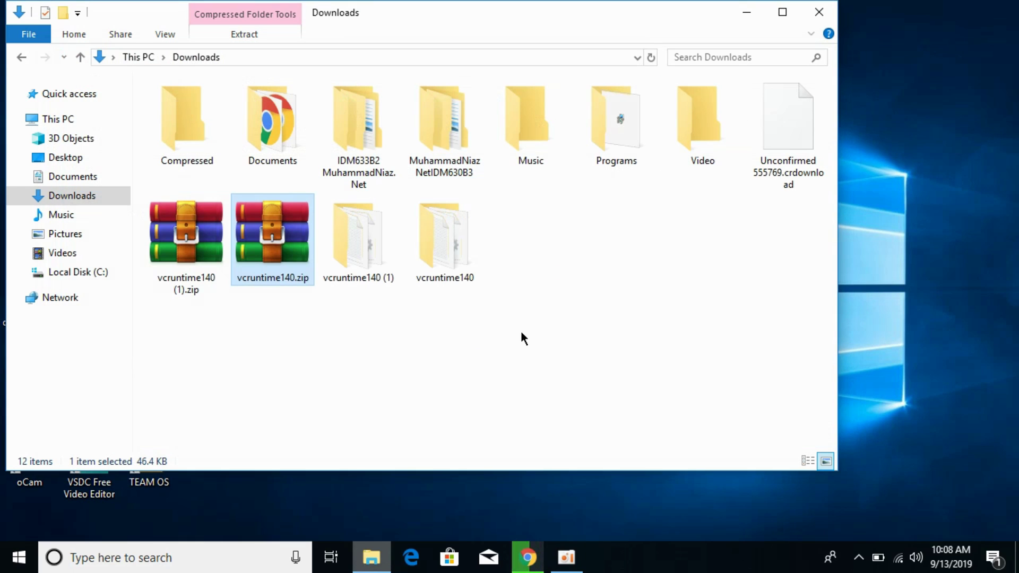
click(447, 263)
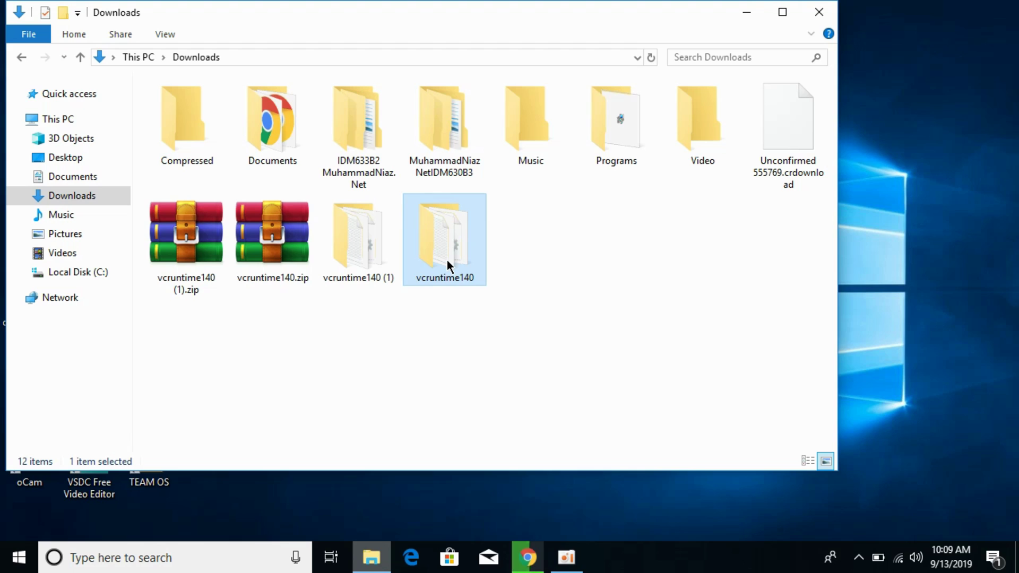
Copy vcruntime140.dll from the extracted vcruntime140 folder.
double_click(446, 260)
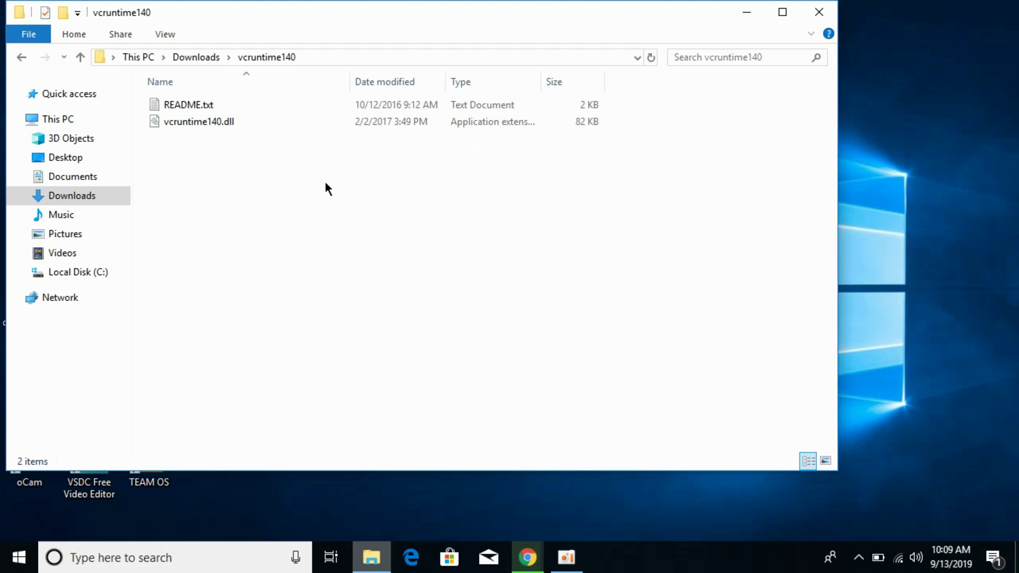
mouse_move(342, 119)
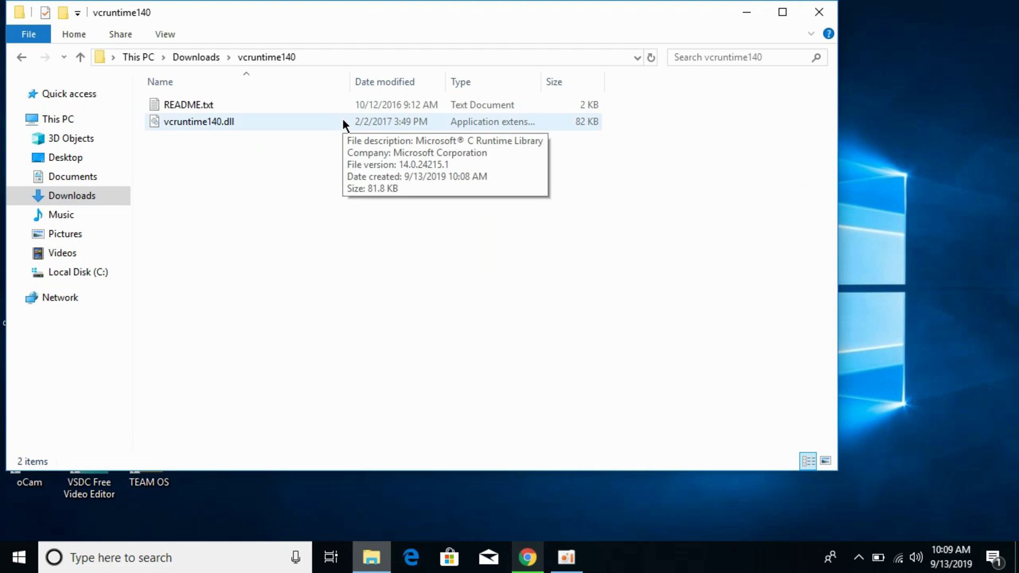
right_click(344, 121)
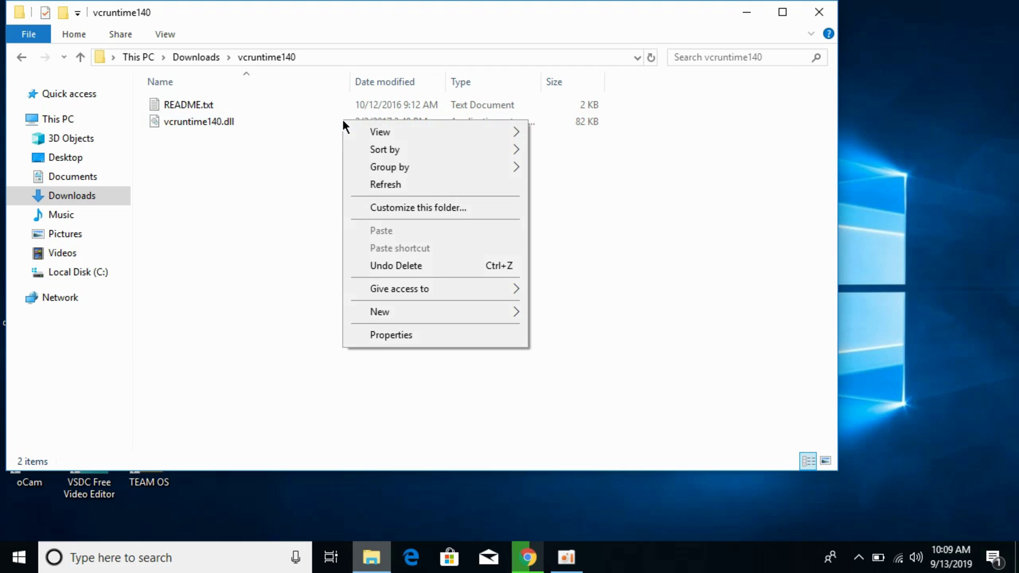
click(239, 125)
click(238, 126)
right_click(261, 127)
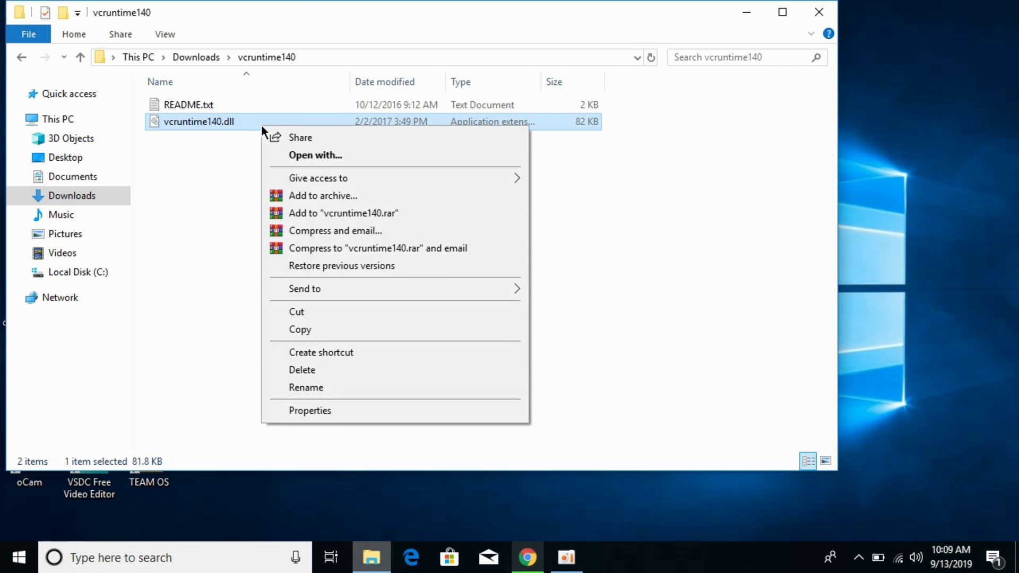
click(302, 334)
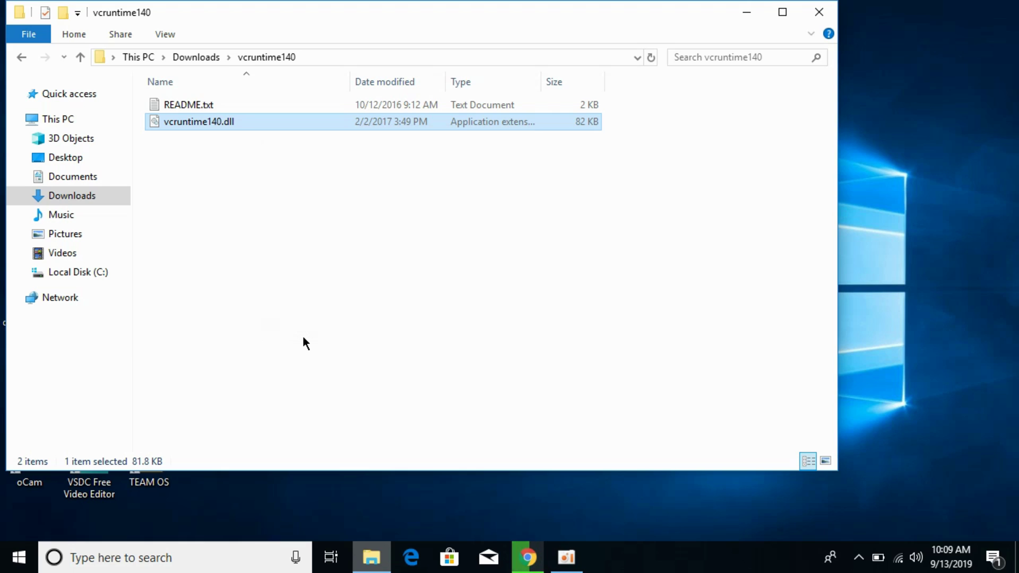
Open Local Disk (C:) in a new window and navigate to Windows\System32.
click(74, 273)
right_click(74, 272)
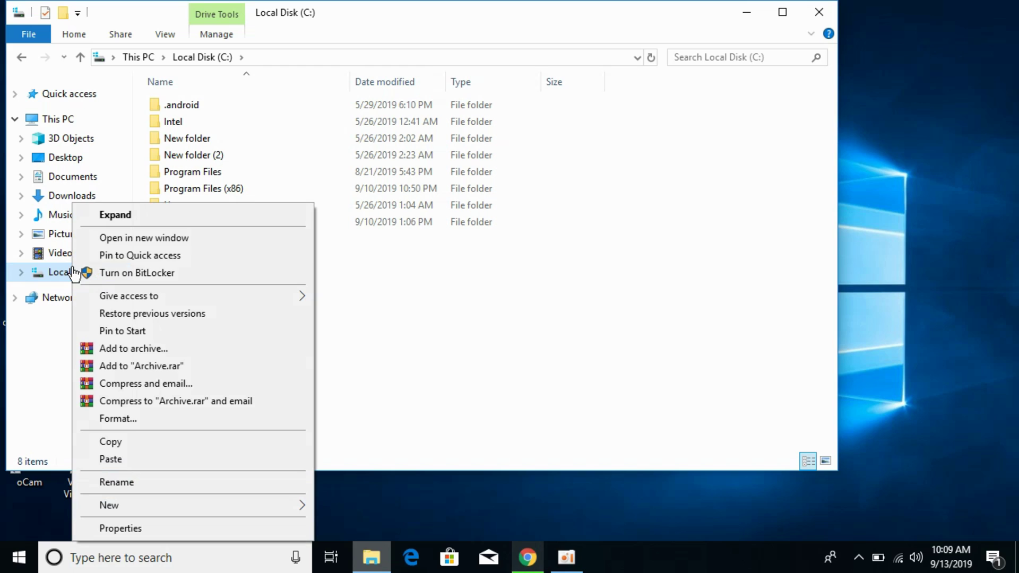
click(131, 239)
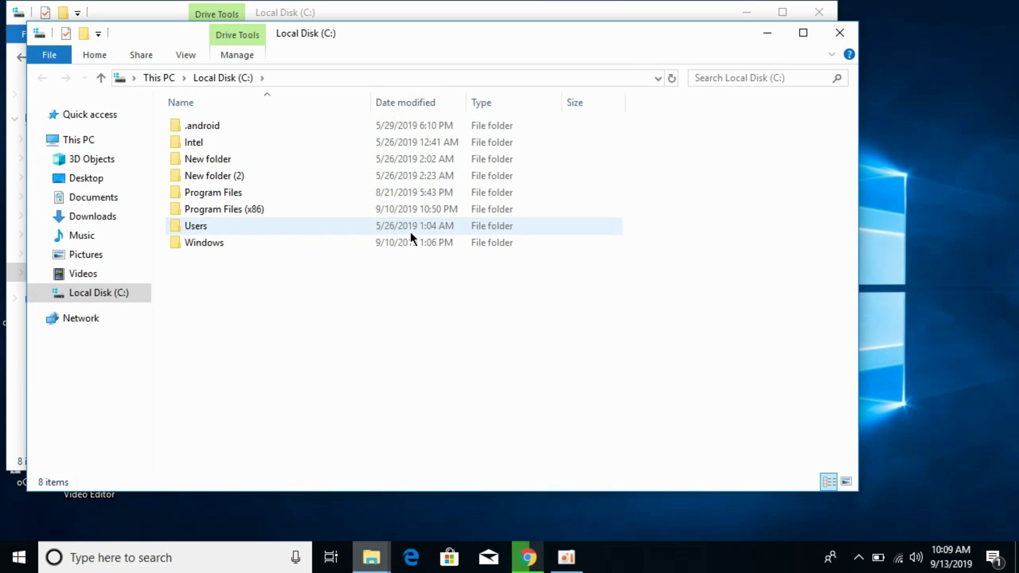
click(374, 244)
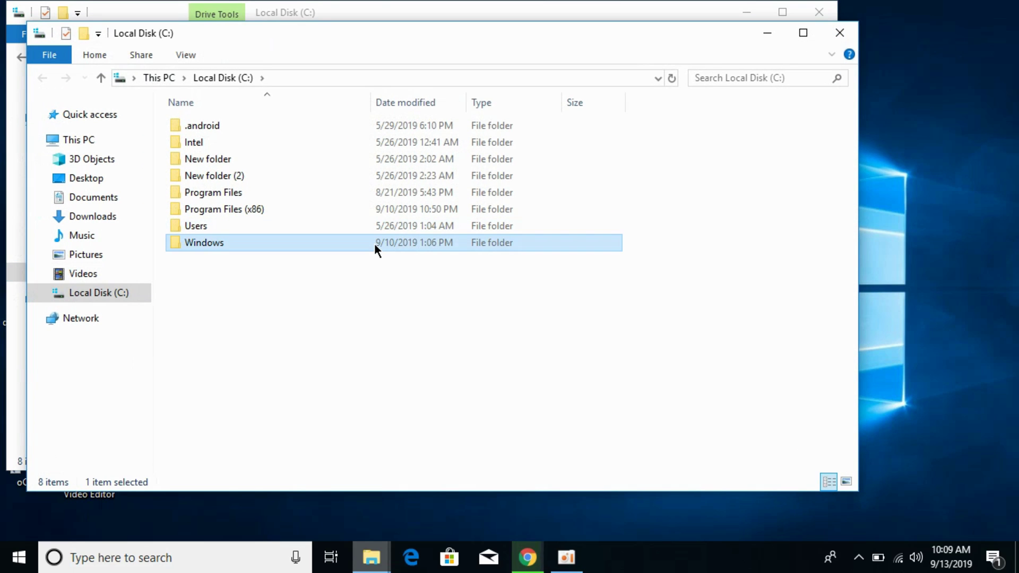
double_click(375, 243)
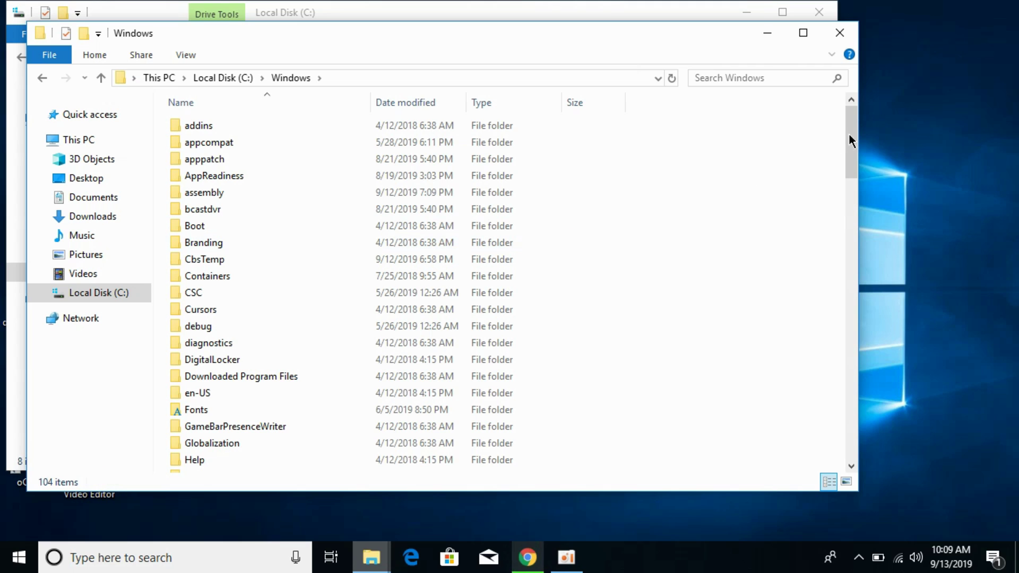
drag(855, 136, 852, 307)
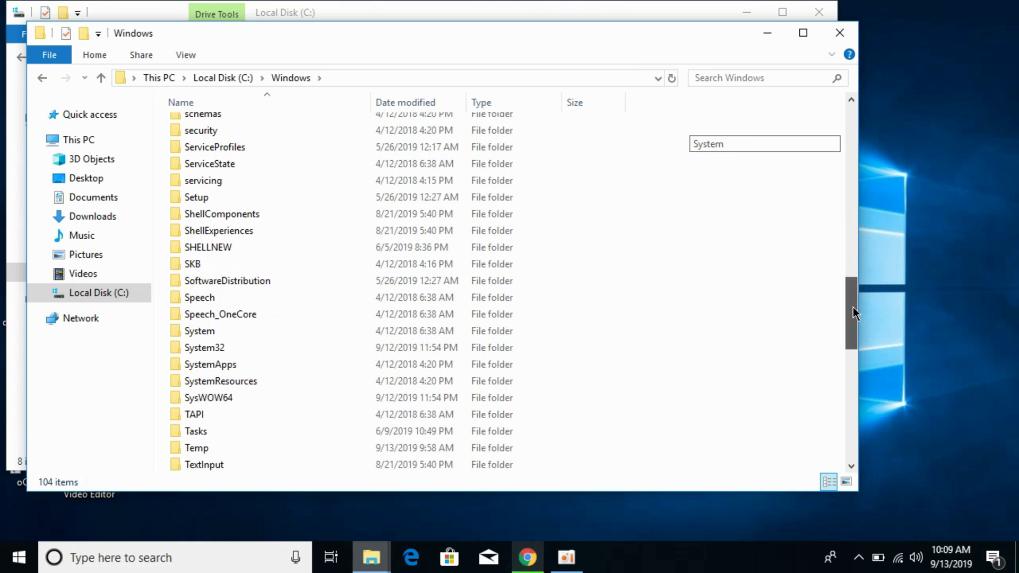
click(471, 346)
double_click(472, 346)
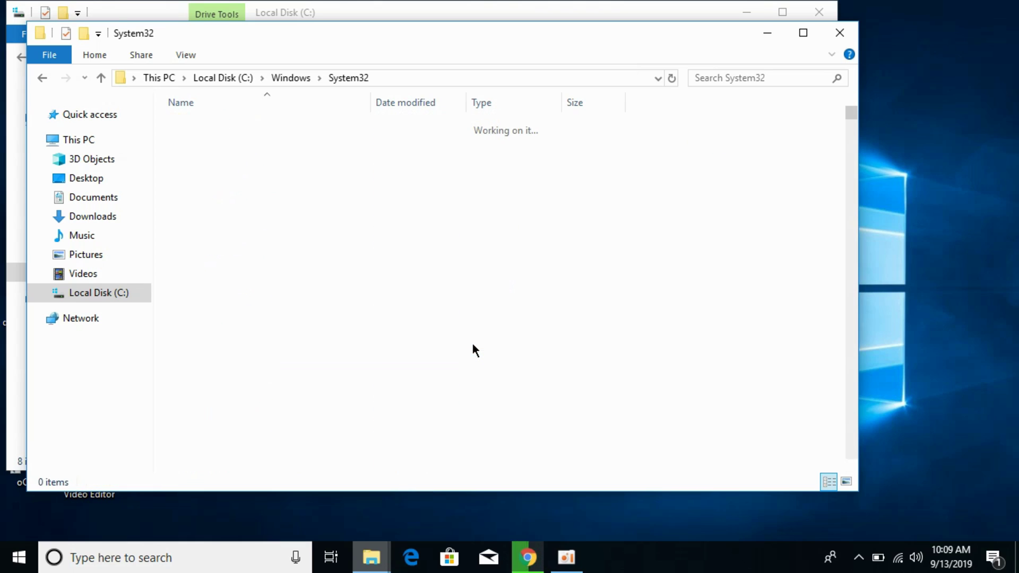
Paste vcruntime140.dll into System32 choosing Replace, then cancel the Folder In Use warning.
right_click(645, 229)
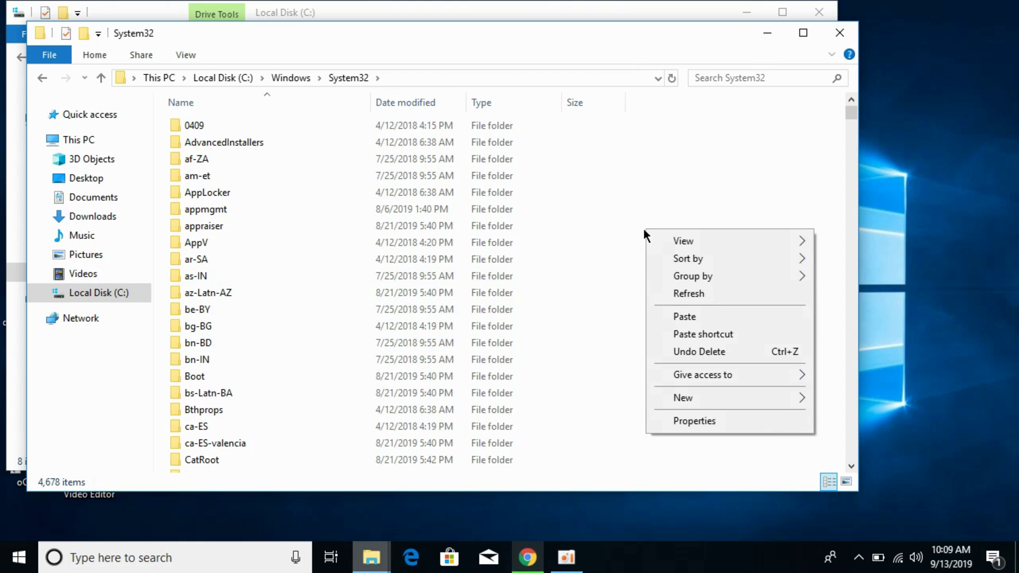
click(686, 316)
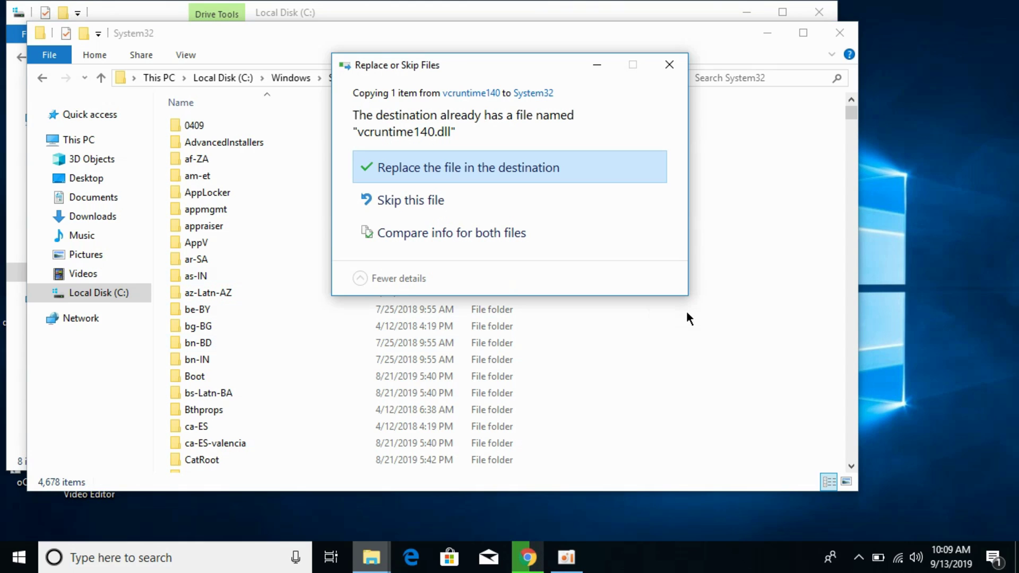
click(534, 167)
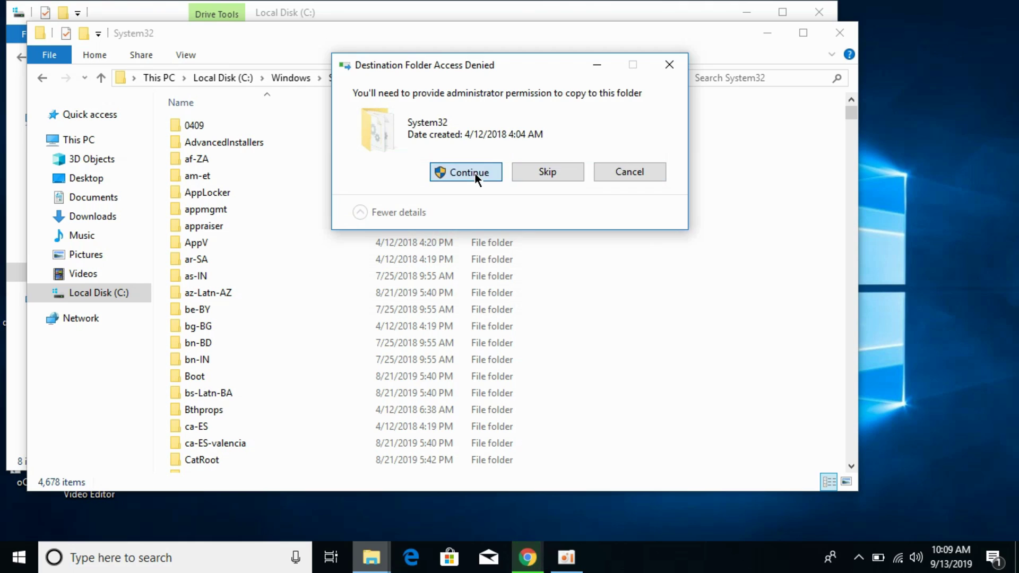
click(469, 172)
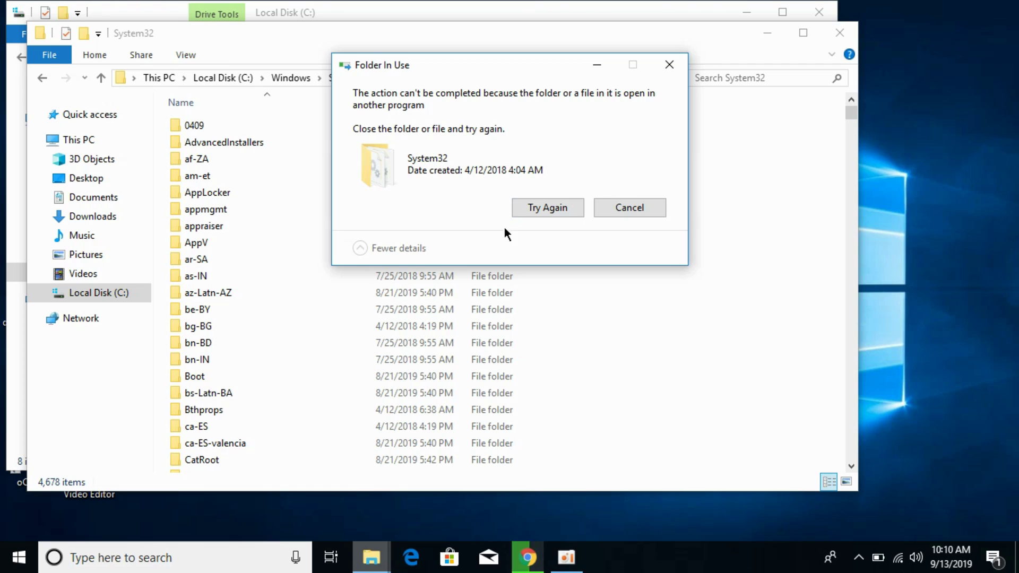
click(620, 215)
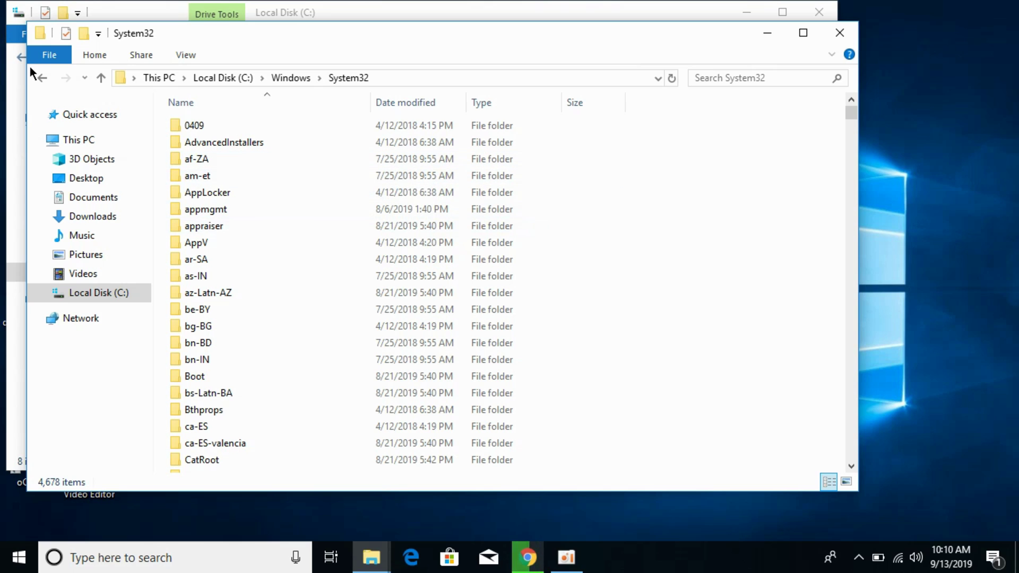
Copy vcruntime140.dll from Downloads\vcruntime140 and bring the C:\Windows window back forward.
click(43, 77)
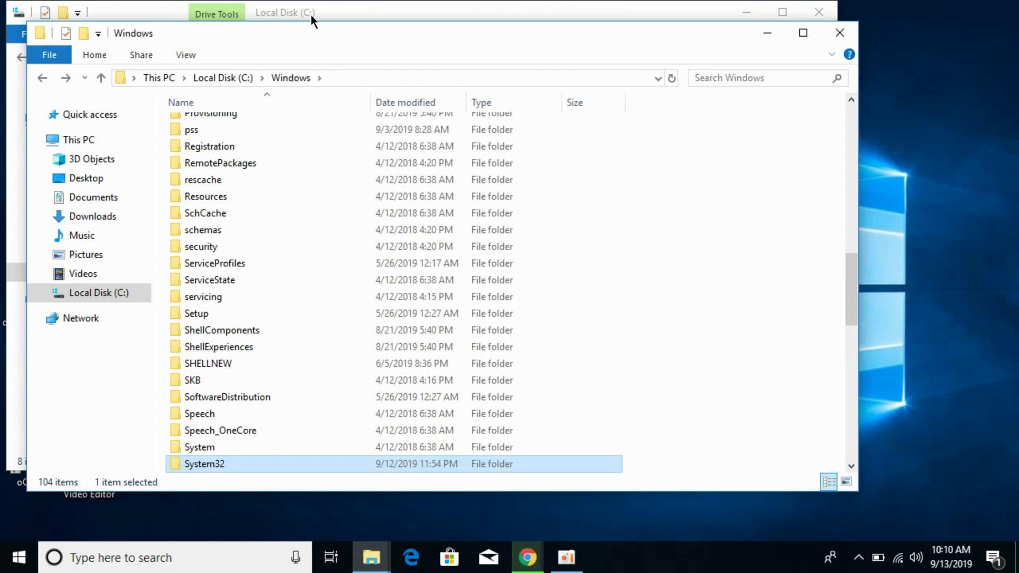
click(310, 14)
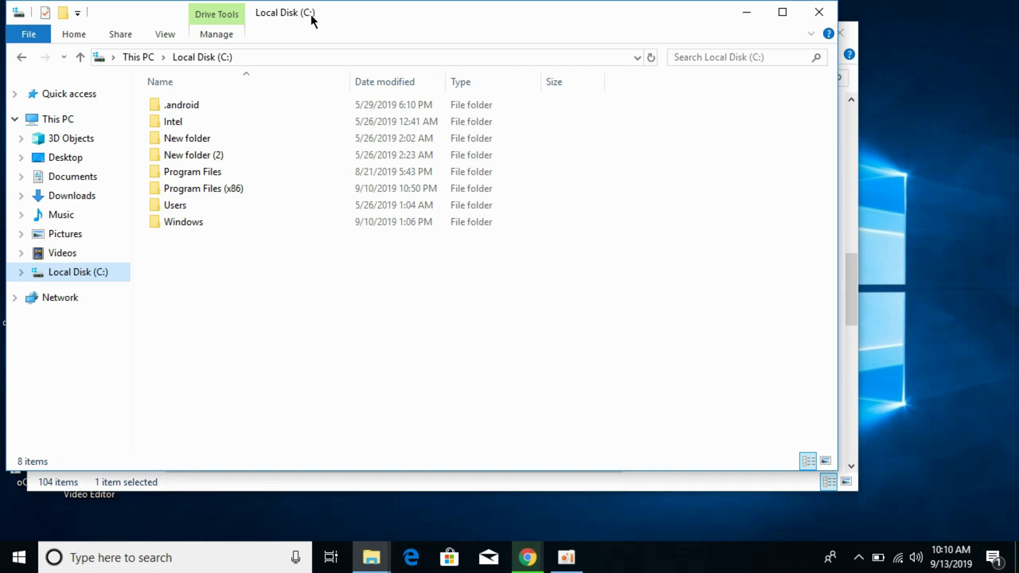
click(84, 185)
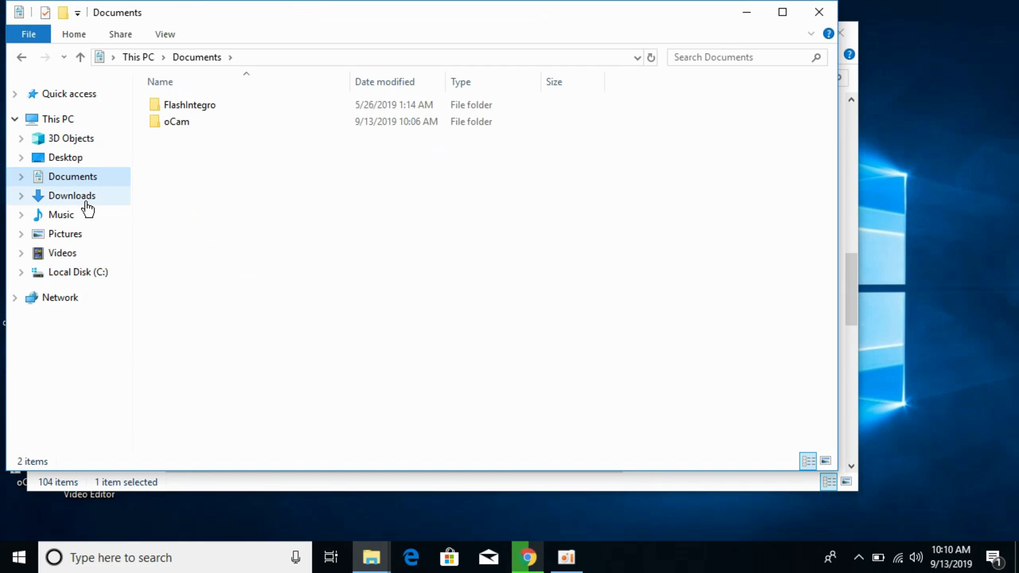
click(86, 202)
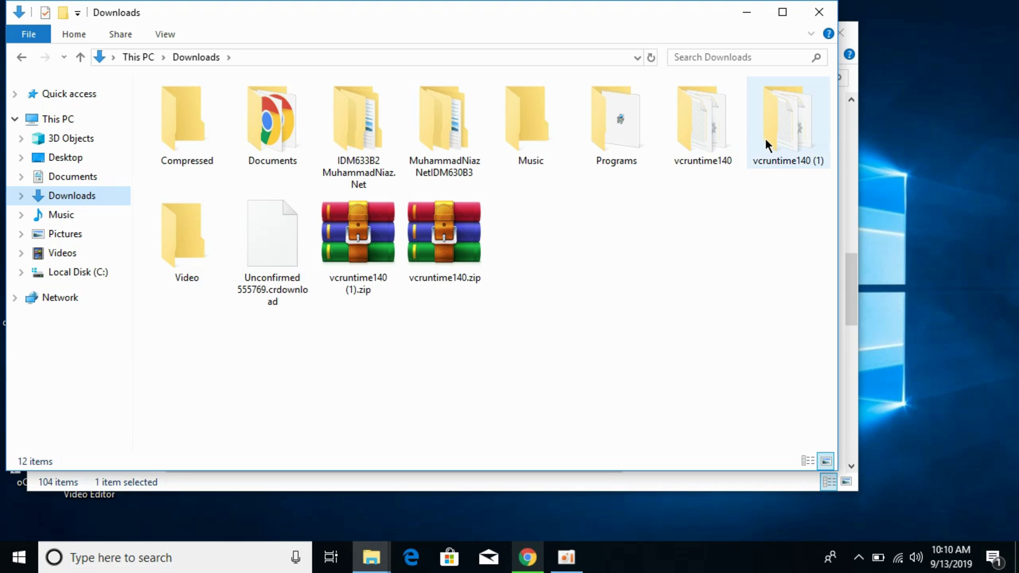
double_click(704, 138)
click(561, 121)
right_click(561, 123)
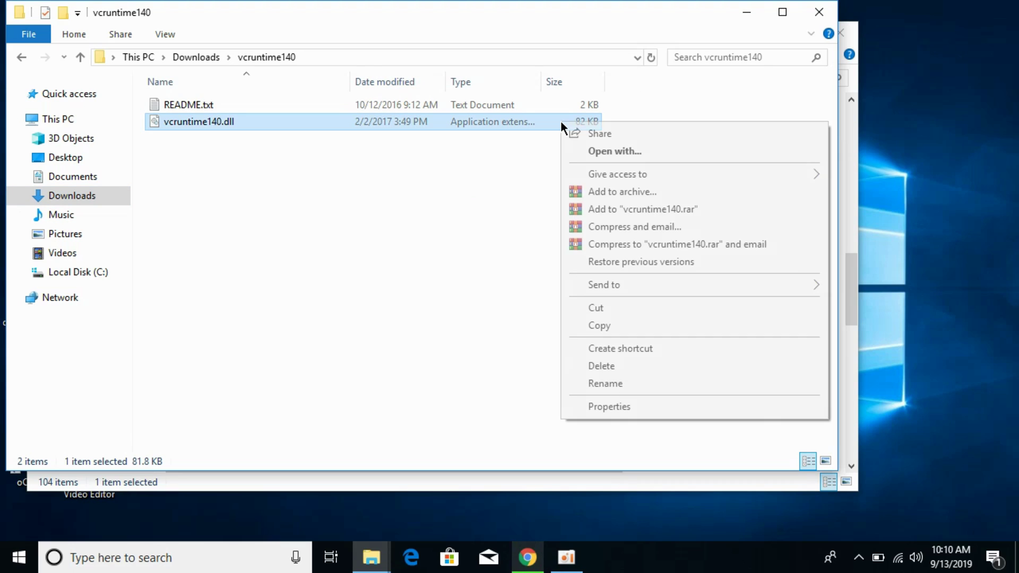
click(597, 324)
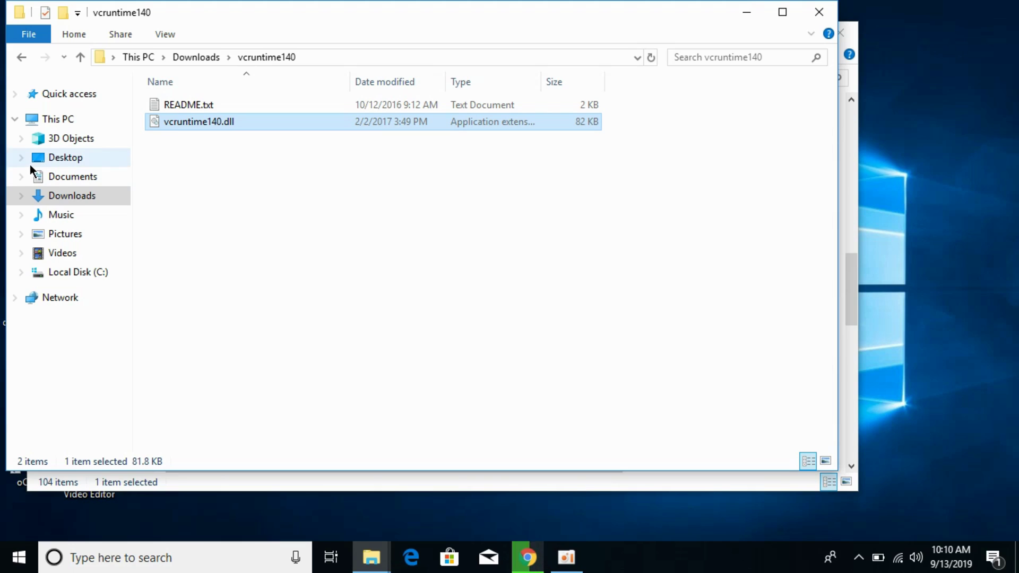
click(22, 57)
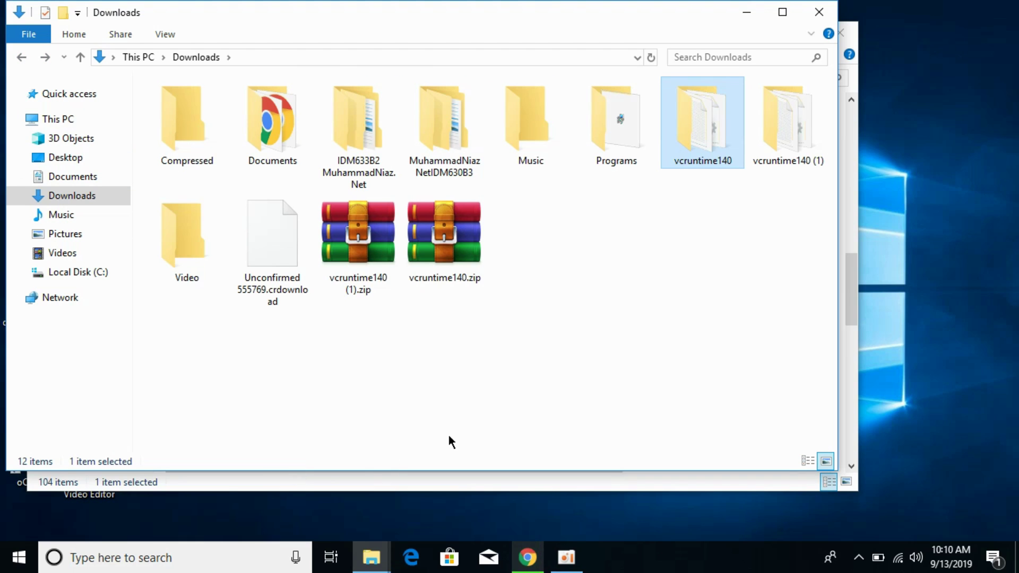
click(309, 485)
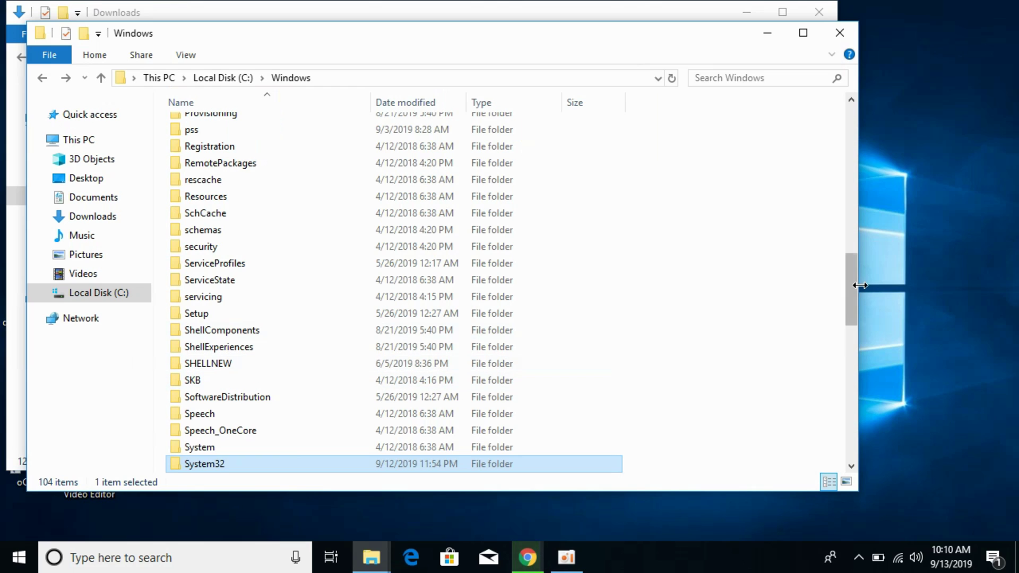
Open SysWOW64 and paste vcruntime140.dll, replacing the existing file with administrator permission.
drag(851, 298, 849, 333)
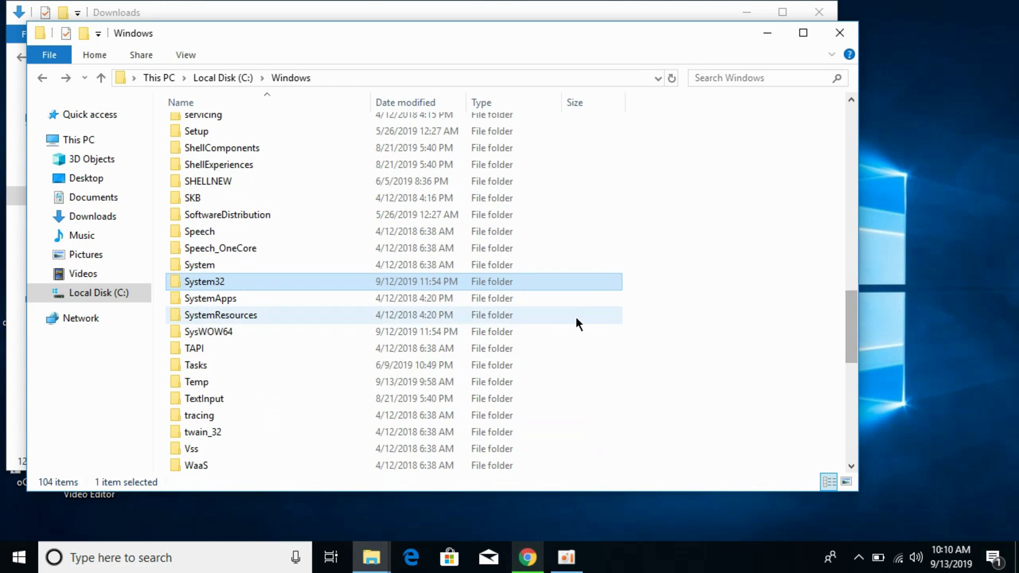
click(517, 334)
double_click(516, 335)
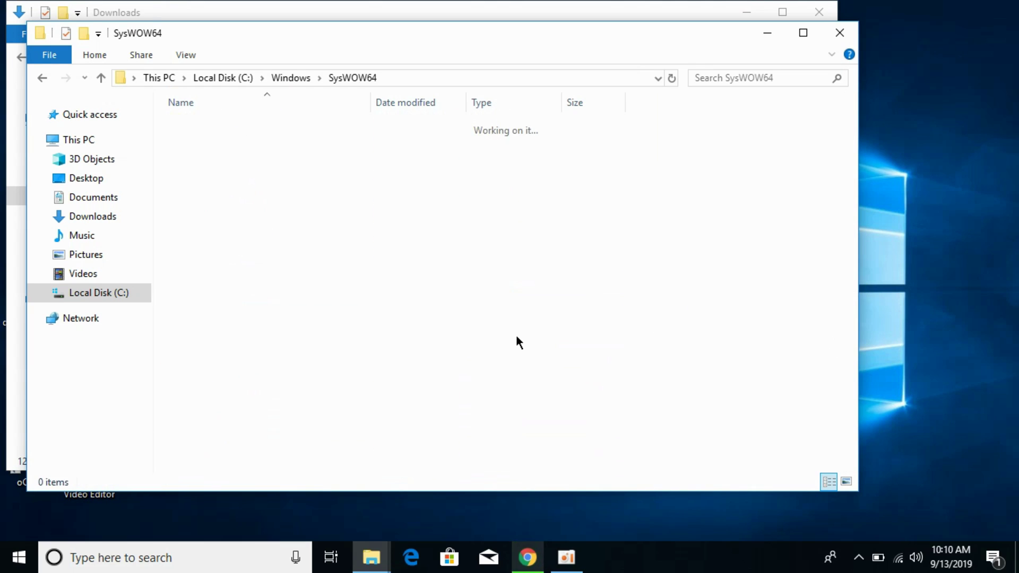
right_click(658, 245)
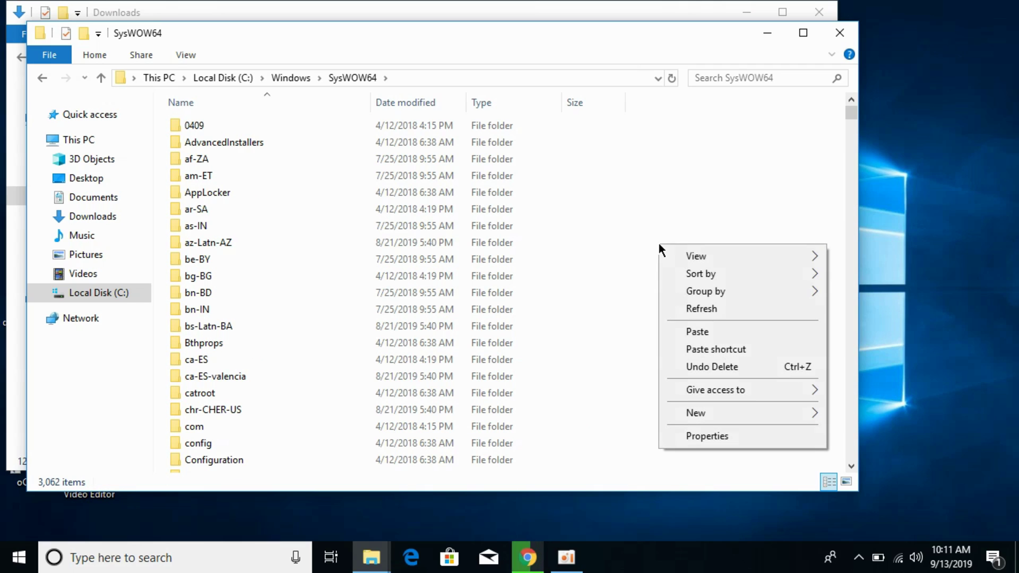
click(688, 332)
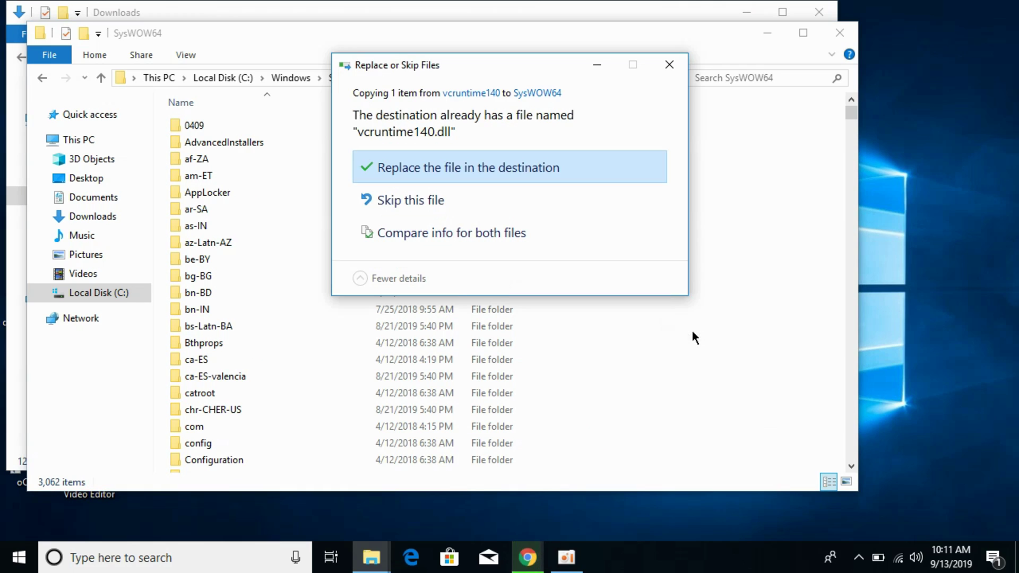
click(467, 167)
click(470, 163)
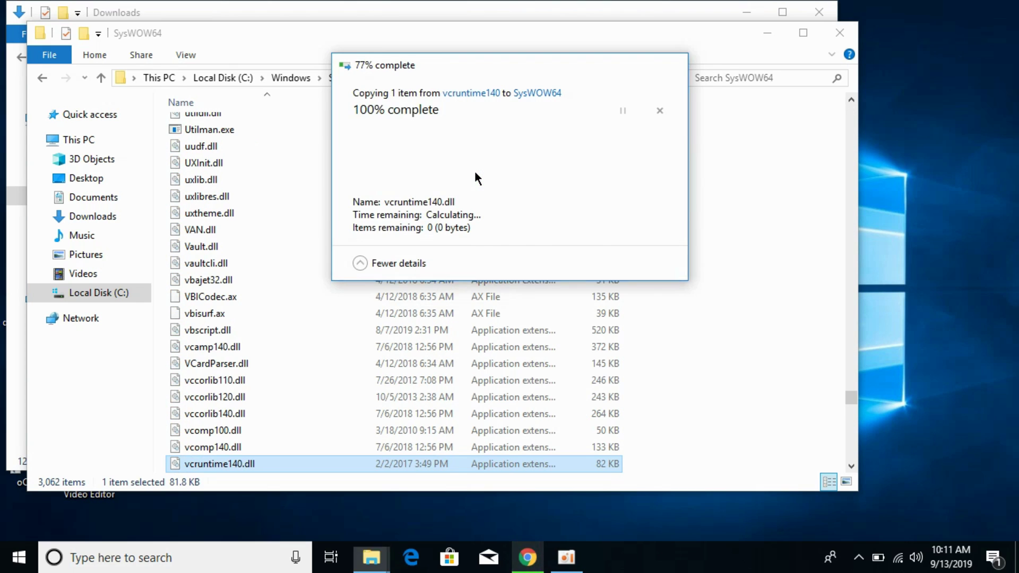
click(46, 76)
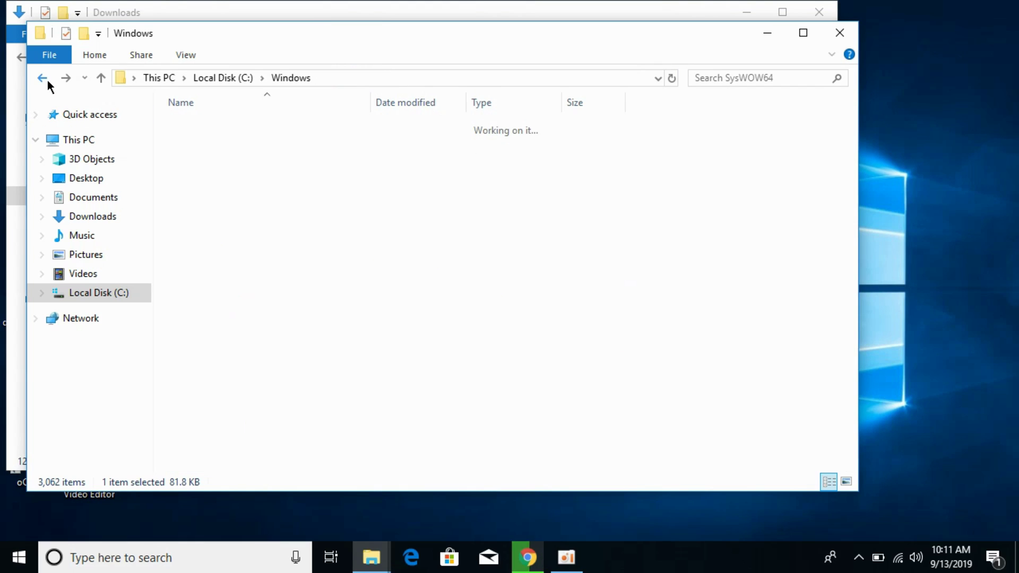
Copy the 94 KB vcruntime140.dll from the vcruntime140 (1) folder in Downloads.
click(176, 11)
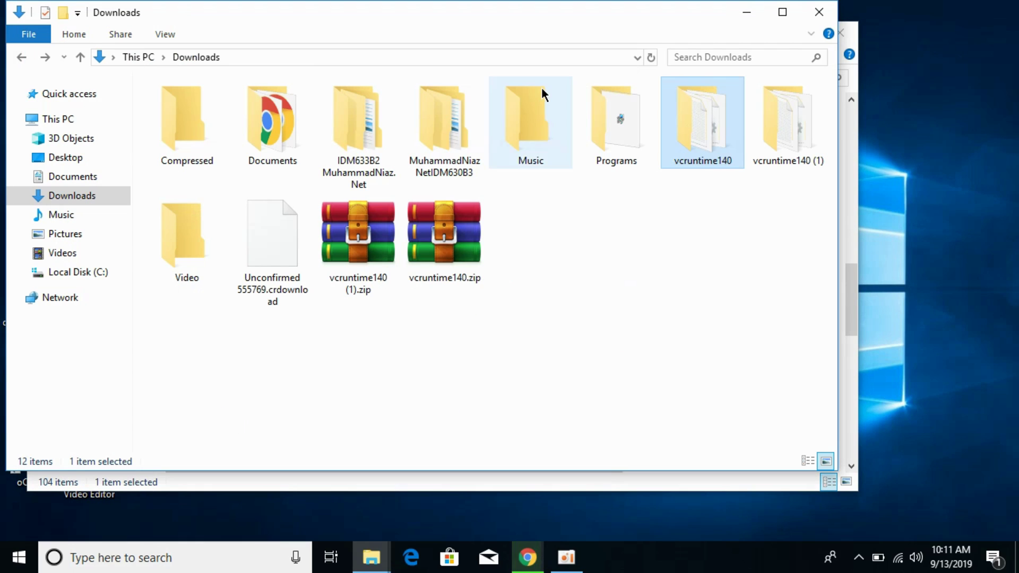
double_click(759, 103)
click(577, 125)
right_click(576, 125)
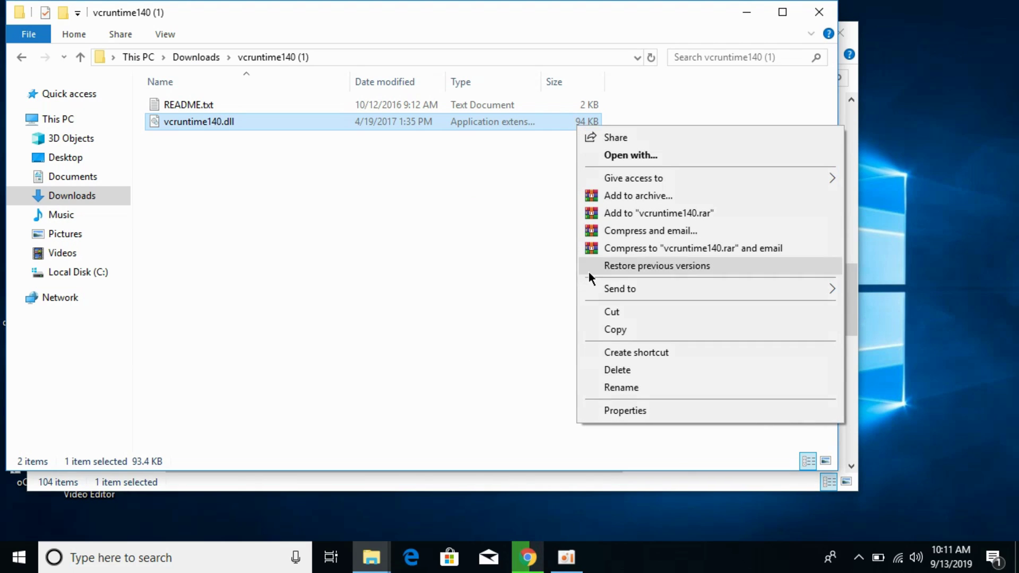
click(623, 329)
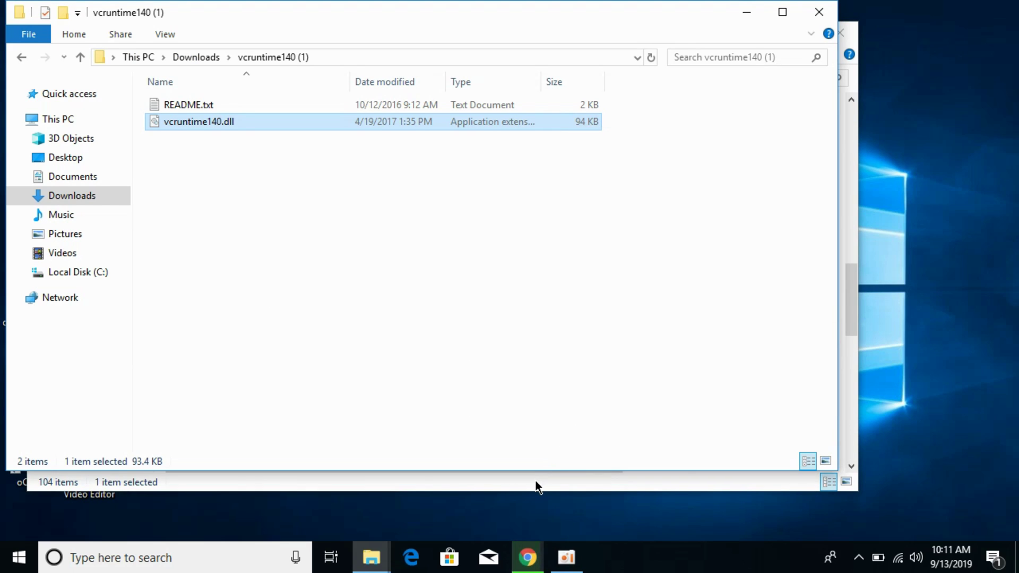
click(537, 483)
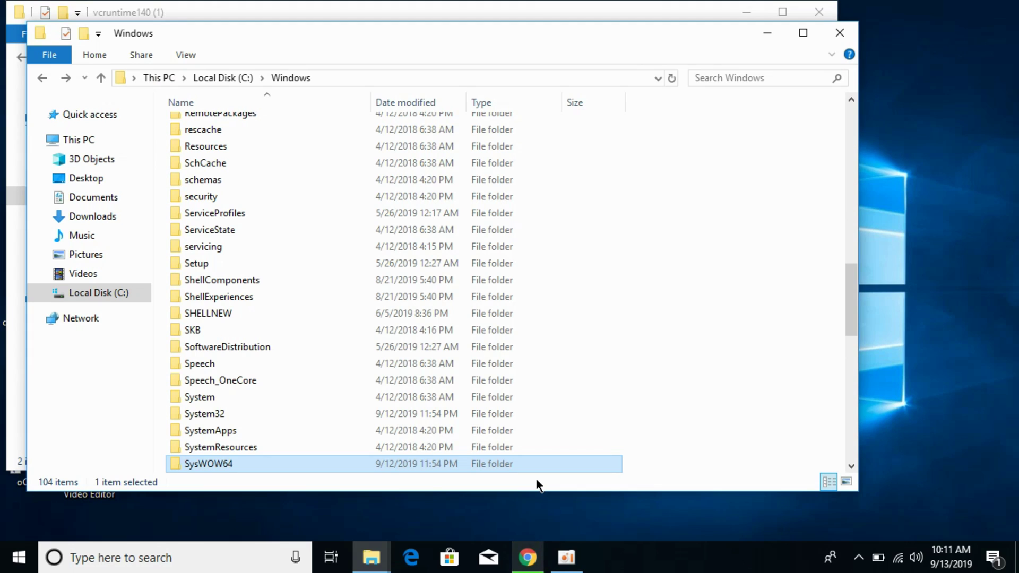
Paste vcruntime140.dll into System32, replacing the existing file with administrator permission.
double_click(405, 412)
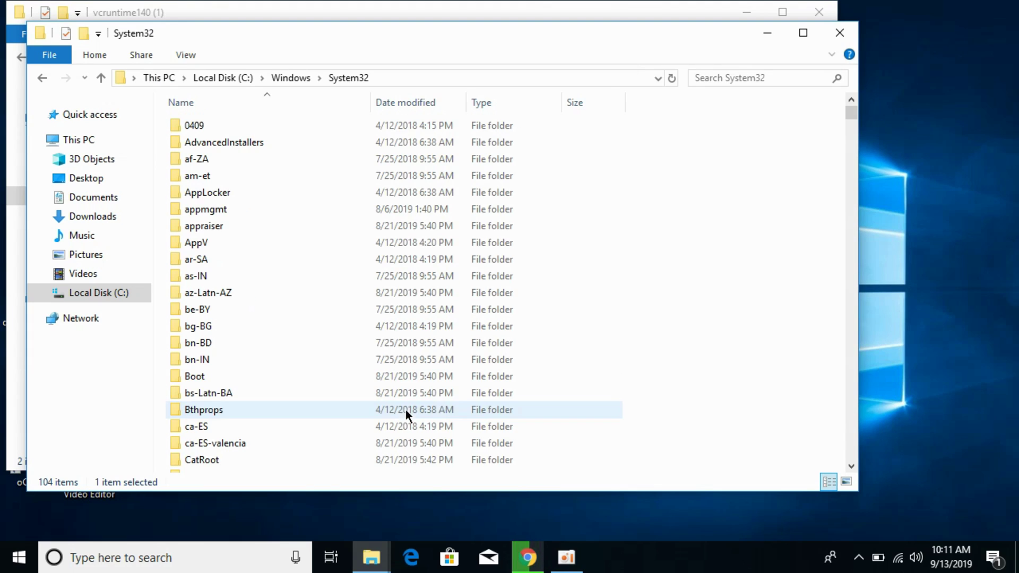
right_click(739, 197)
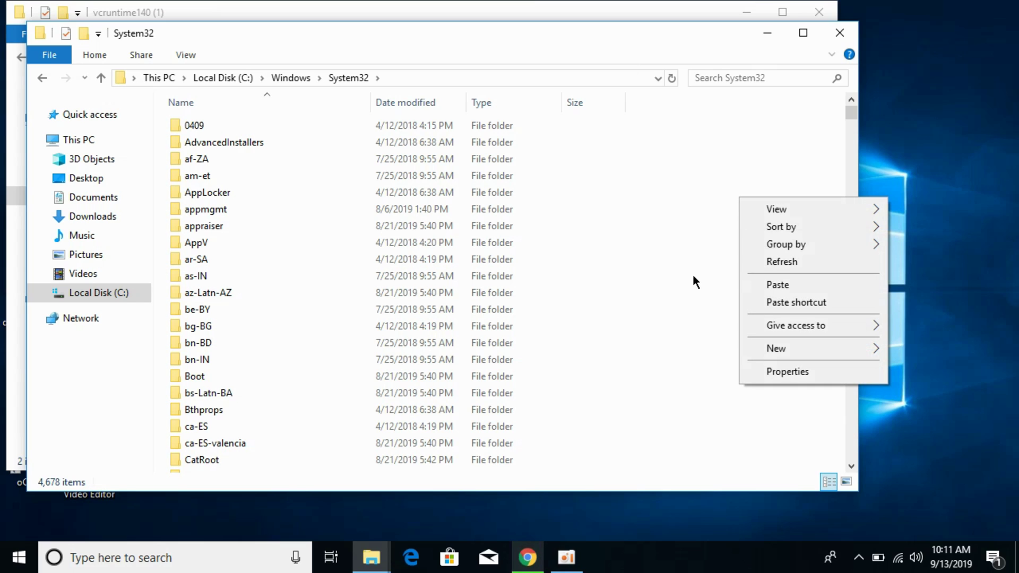
click(792, 280)
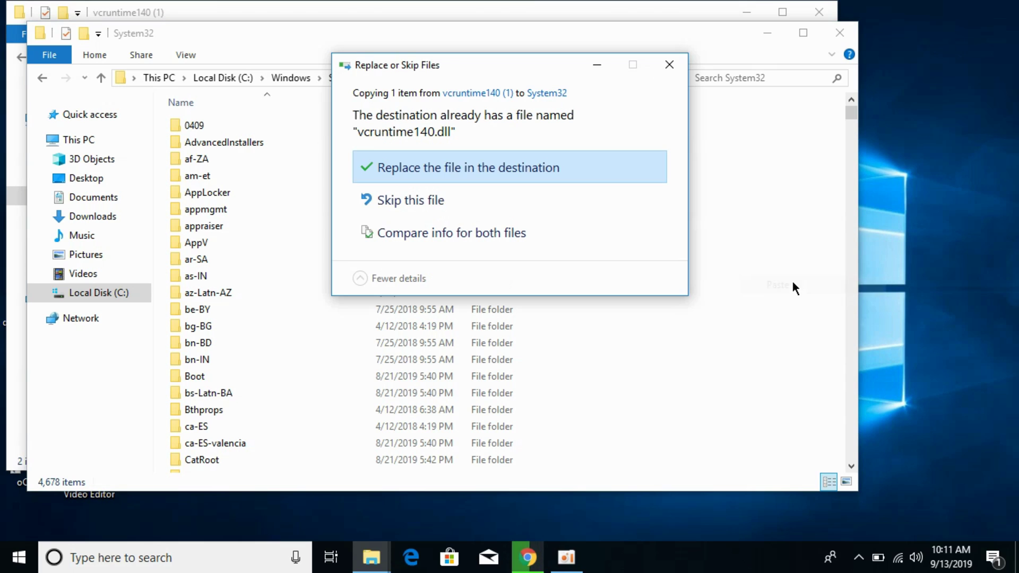
click(511, 173)
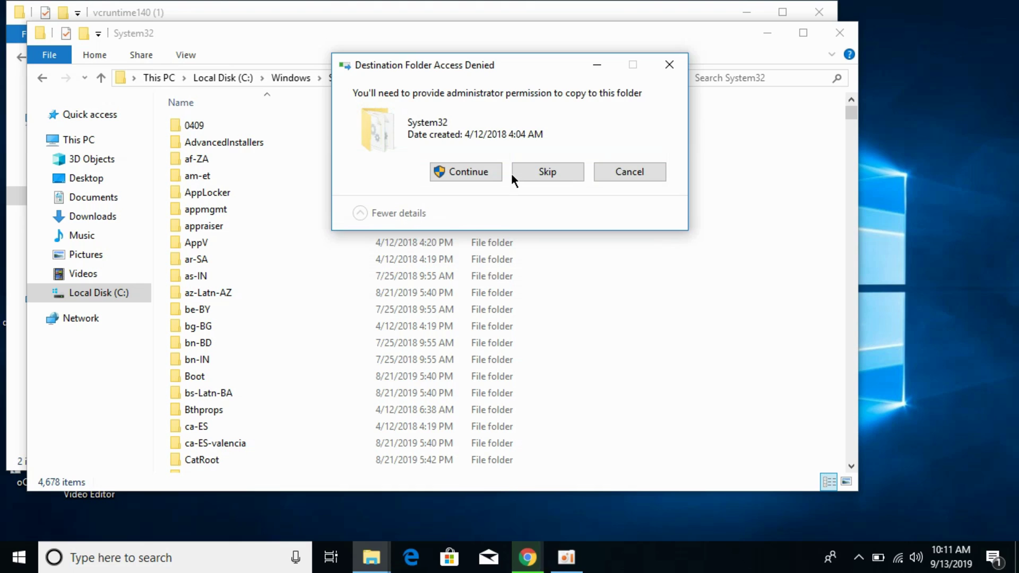
click(470, 169)
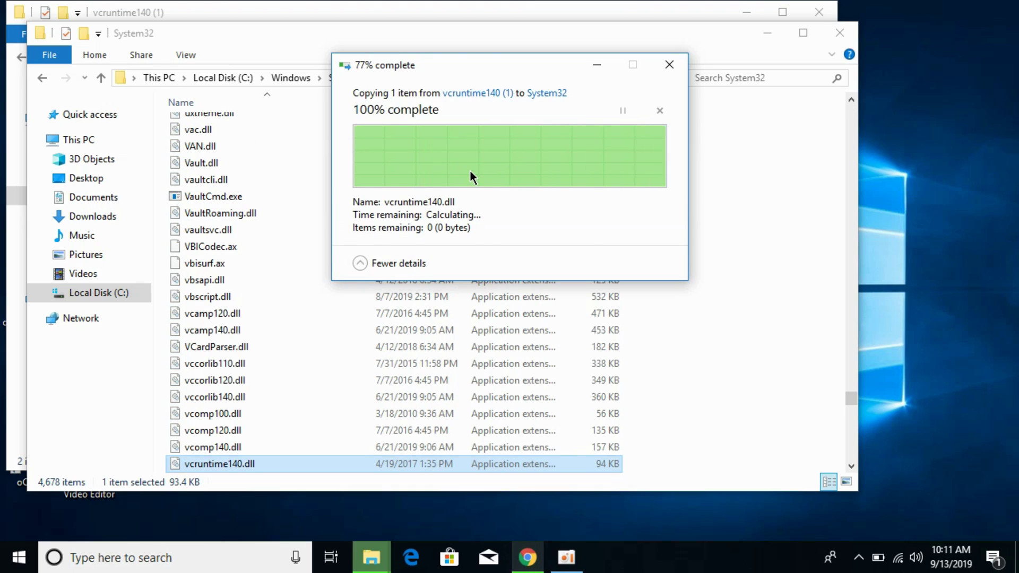
click(843, 33)
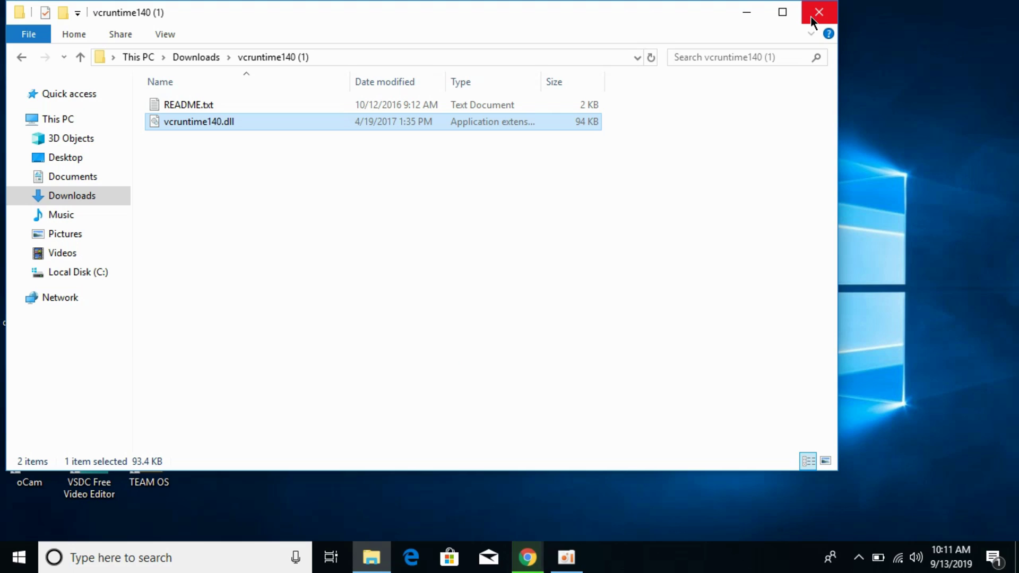